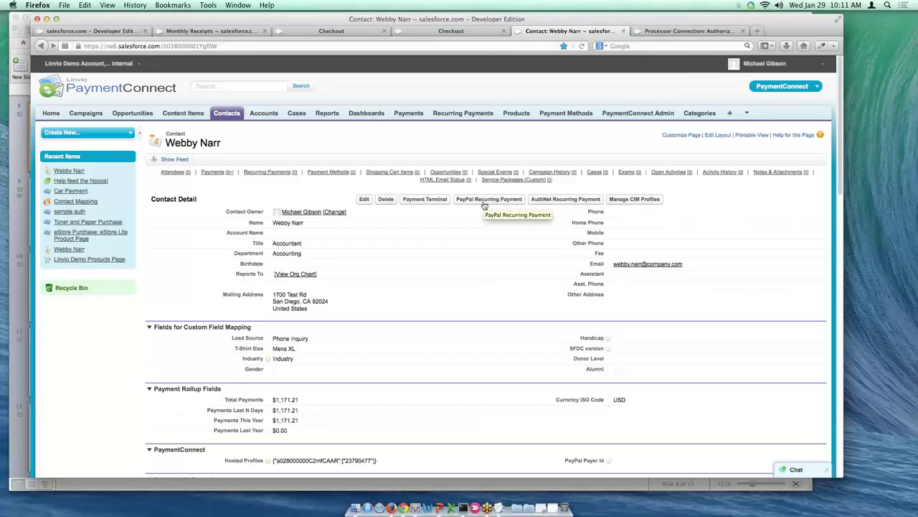
Open the Payment Terminal for this contact and choose the Authorize.Net processor connection.
{"action": "left_click", "coordinate": [425, 201]}
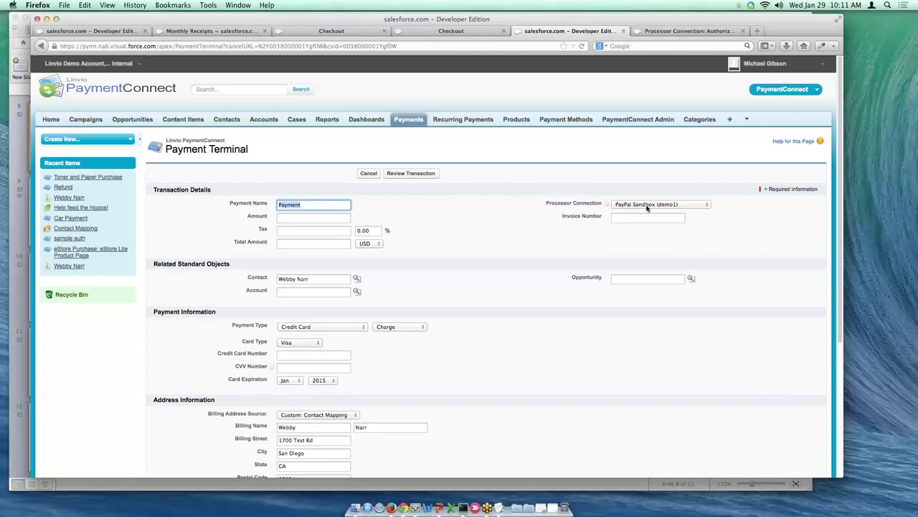
{"action": "left_click", "coordinate": [646, 205]}
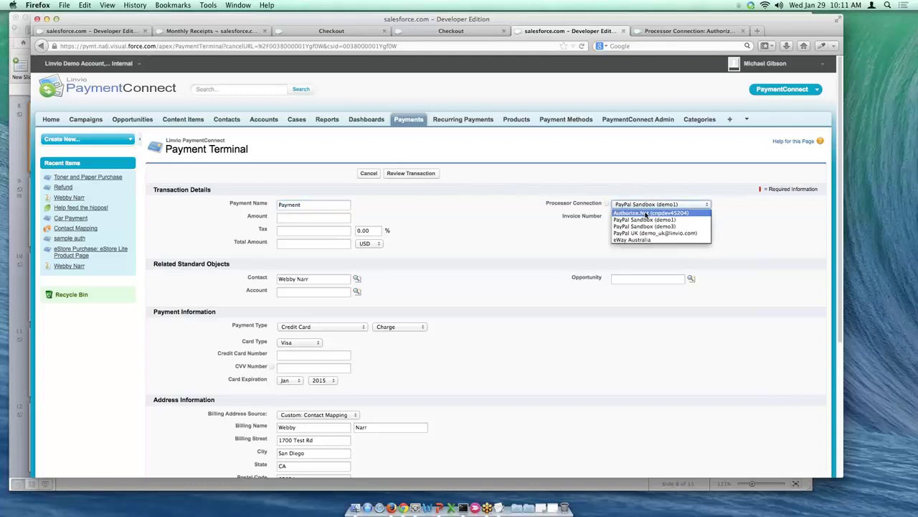
{"action": "left_click", "coordinate": [649, 212]}
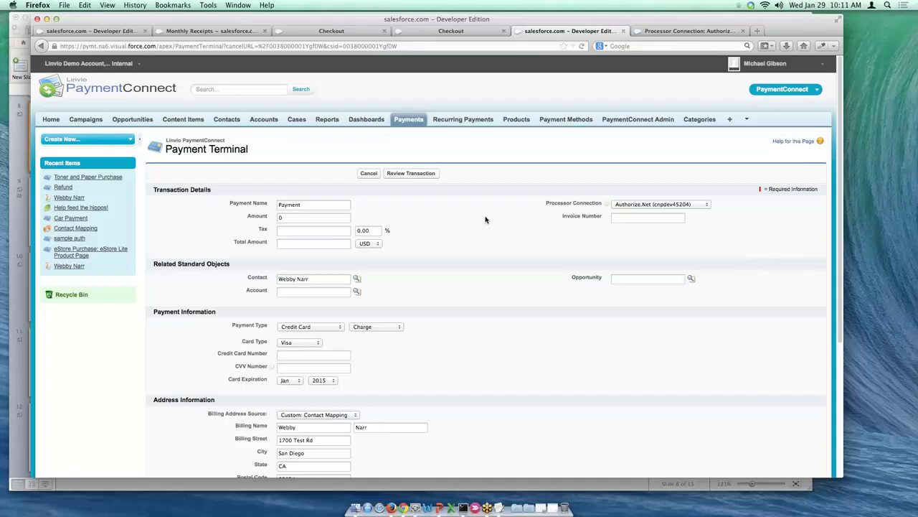
Set the payment amount to 105.00 and update the total amount.
{"action": "left_click", "coordinate": [323, 206]}
{"action": "left_click", "coordinate": [313, 215]}
{"action": "key", "text": "BackSpace"}
{"action": "type", "text": "105.00"}
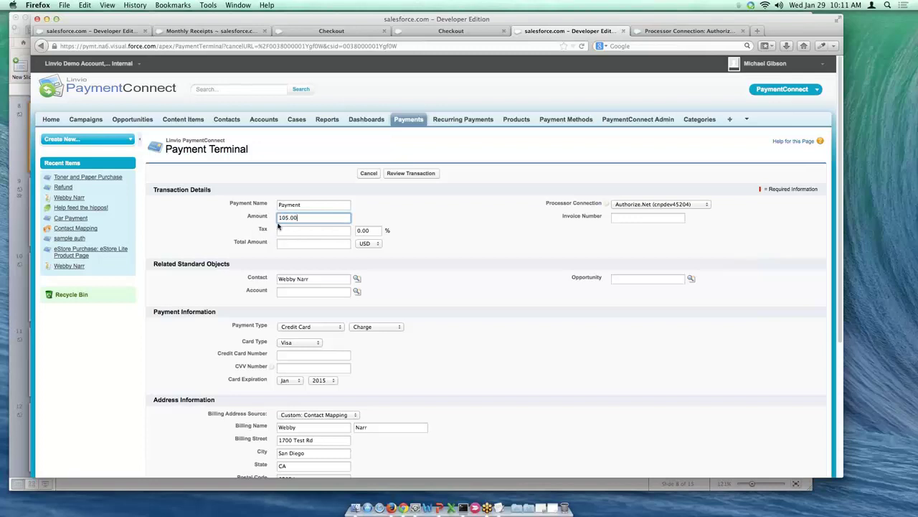
{"action": "left_click", "coordinate": [298, 242]}
Keep the payment as a Visa credit card charge and enter the credit card number and CVV.
{"action": "scroll", "coordinate": [491, 258], "scroll_direction": "down", "scroll_amount": 2}
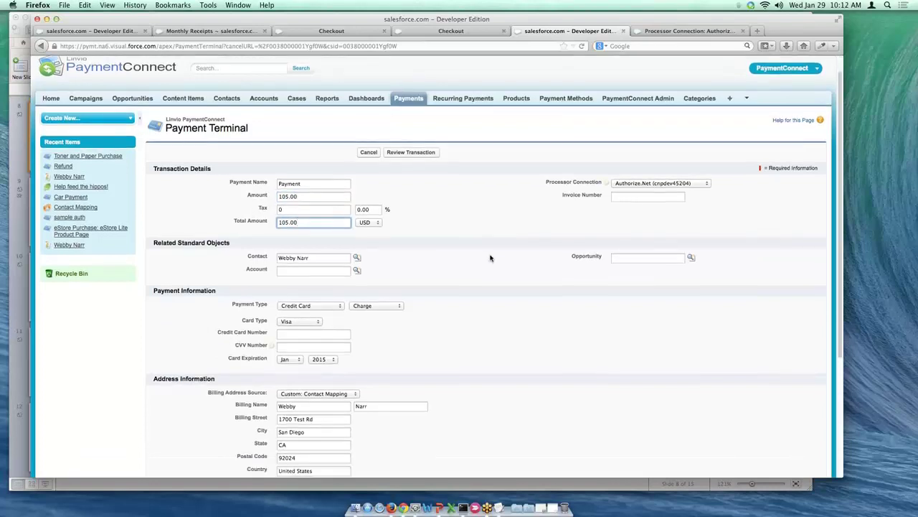
{"action": "scroll", "coordinate": [490, 257], "scroll_direction": "down", "scroll_amount": 3}
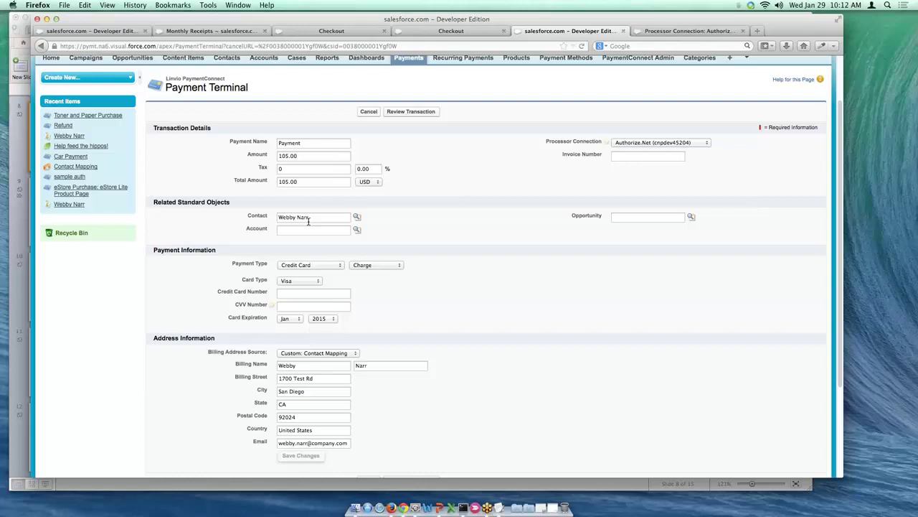
{"action": "left_click", "coordinate": [392, 267]}
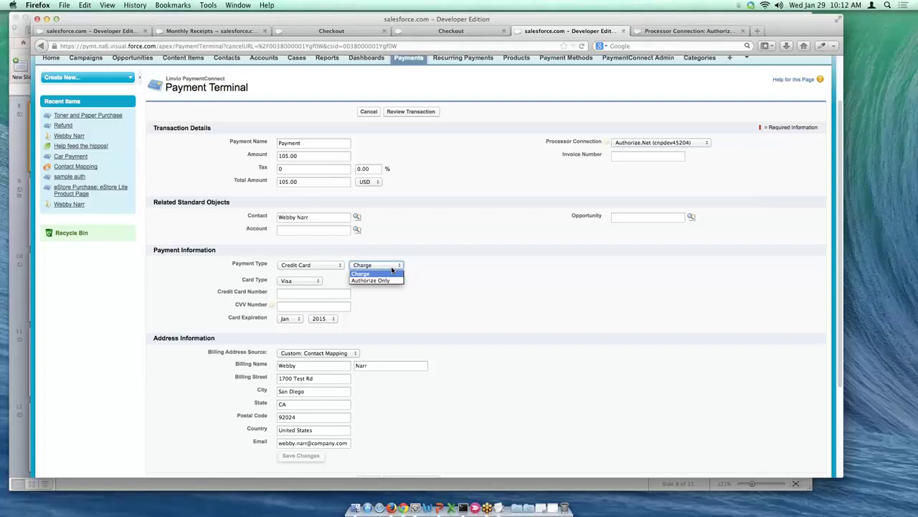
{"action": "left_click", "coordinate": [420, 269]}
{"action": "left_click", "coordinate": [309, 295]}
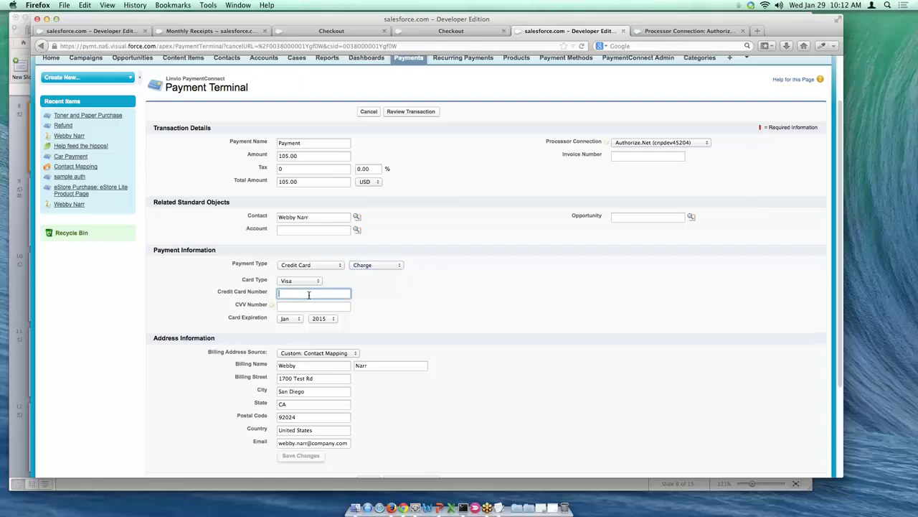
{"action": "left_click", "coordinate": [285, 283]}
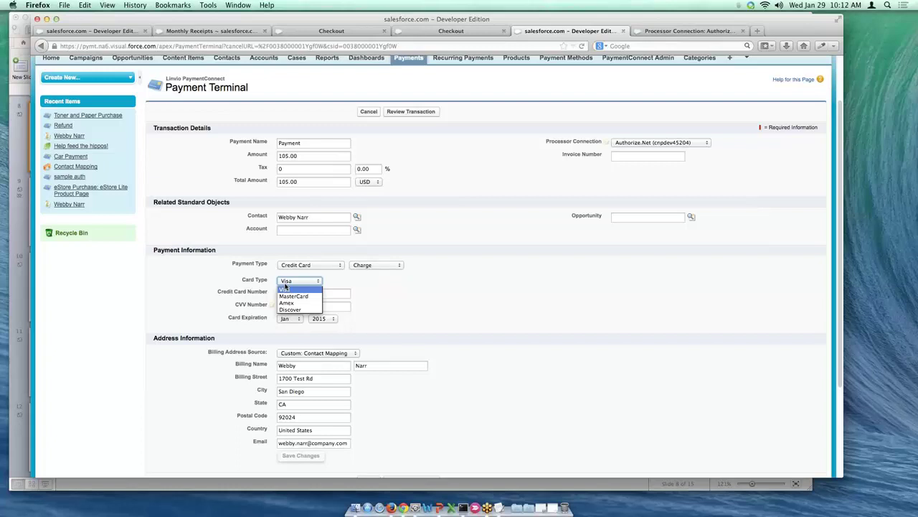
{"action": "left_click", "coordinate": [285, 288]}
{"action": "left_click", "coordinate": [328, 294]}
{"action": "type", "text": "4444333322221111"}
{"action": "key", "text": "Tab"}
{"action": "type", "text": "111"}
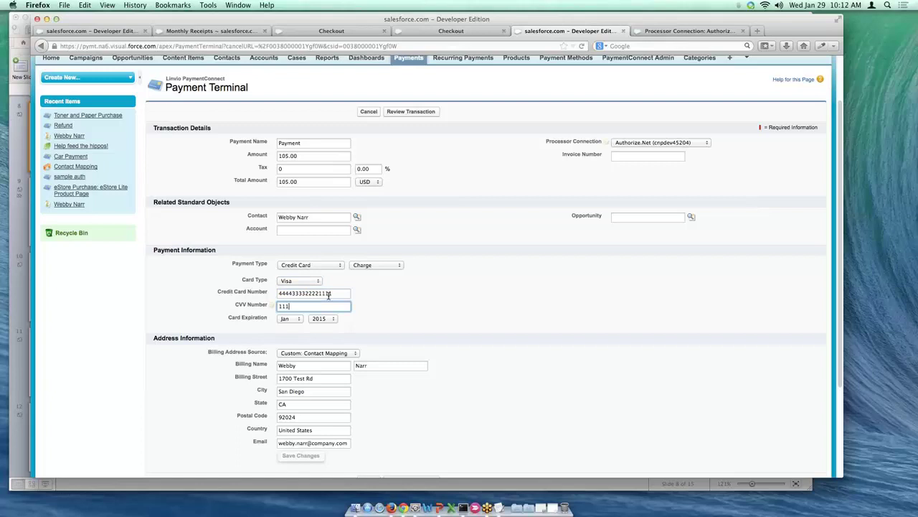
Review and submit the transaction, opting not to save the payment information as a stored payment method.
{"action": "scroll", "coordinate": [436, 300], "scroll_direction": "down", "scroll_amount": 3}
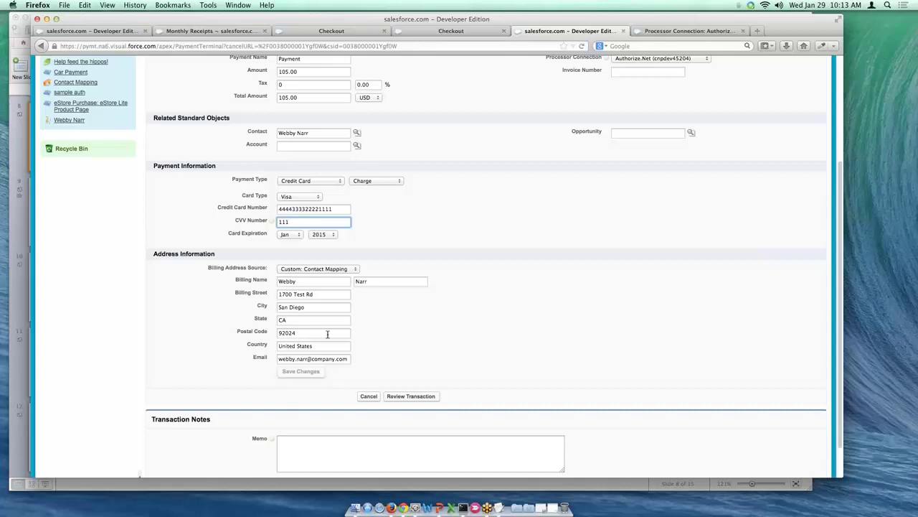
{"action": "left_click", "coordinate": [406, 315]}
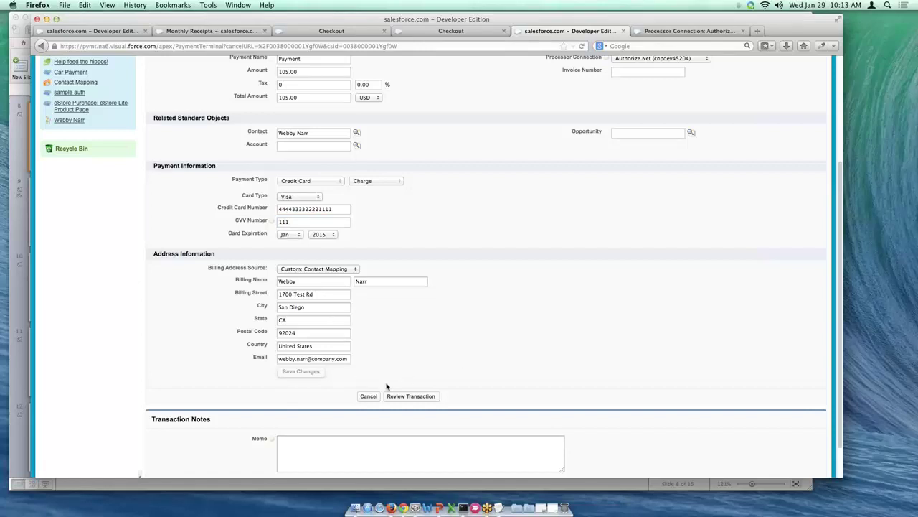
{"action": "left_click", "coordinate": [401, 397]}
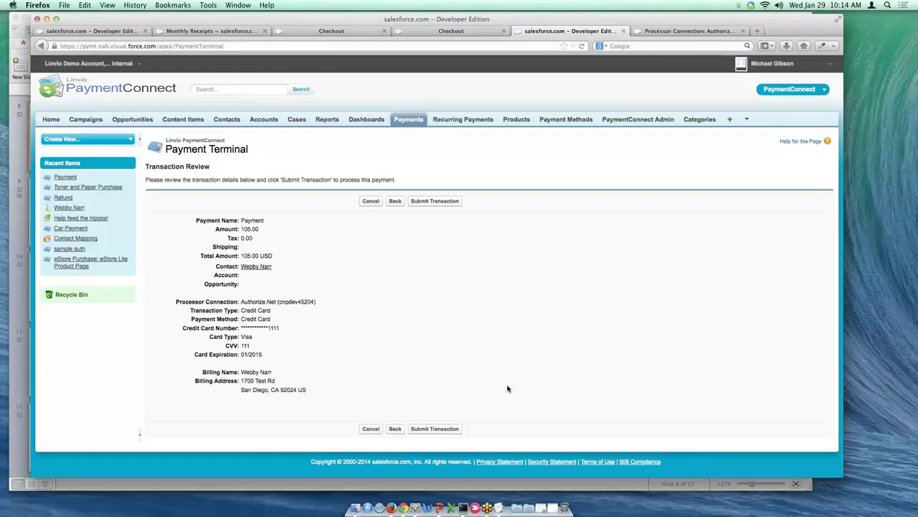
{"action": "left_click", "coordinate": [426, 203]}
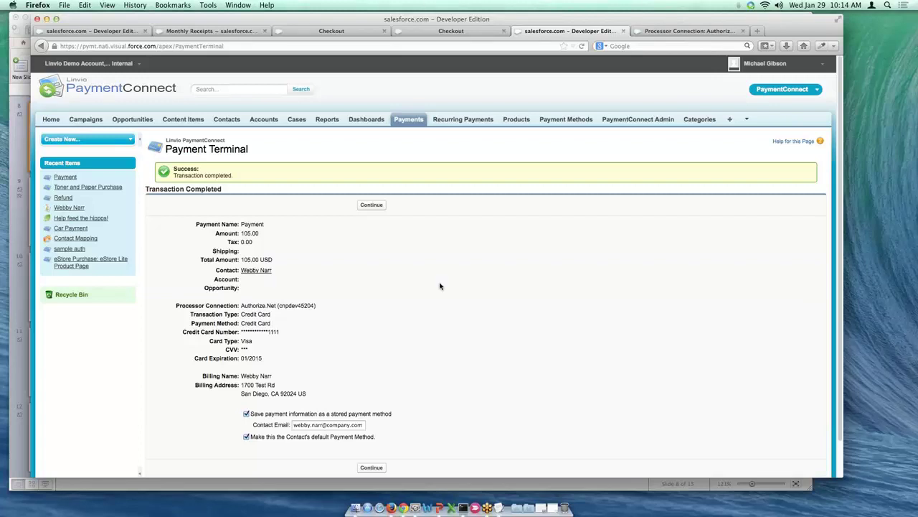
{"action": "scroll", "coordinate": [428, 389], "scroll_direction": "down", "scroll_amount": 2}
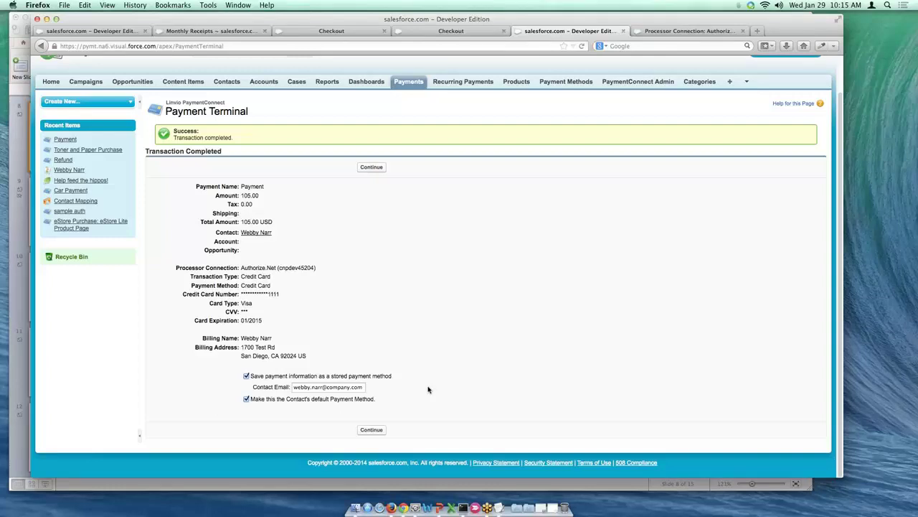
{"action": "left_click", "coordinate": [246, 375]}
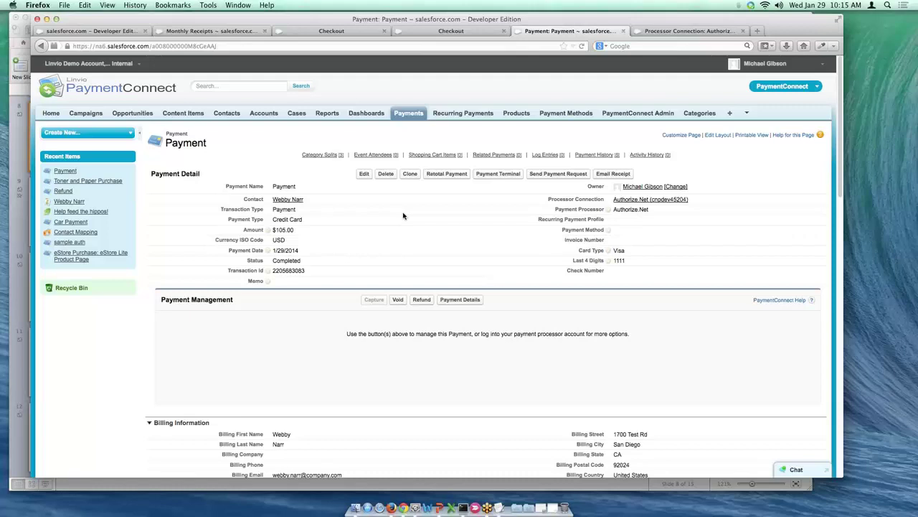
{"action": "double_click", "coordinate": [300, 231]}
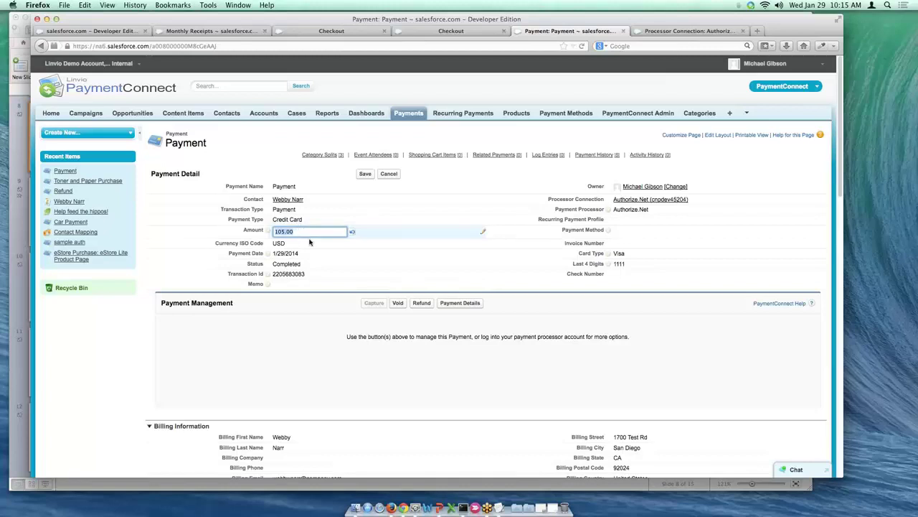
{"action": "left_click", "coordinate": [317, 247]}
{"action": "double_click", "coordinate": [316, 248]}
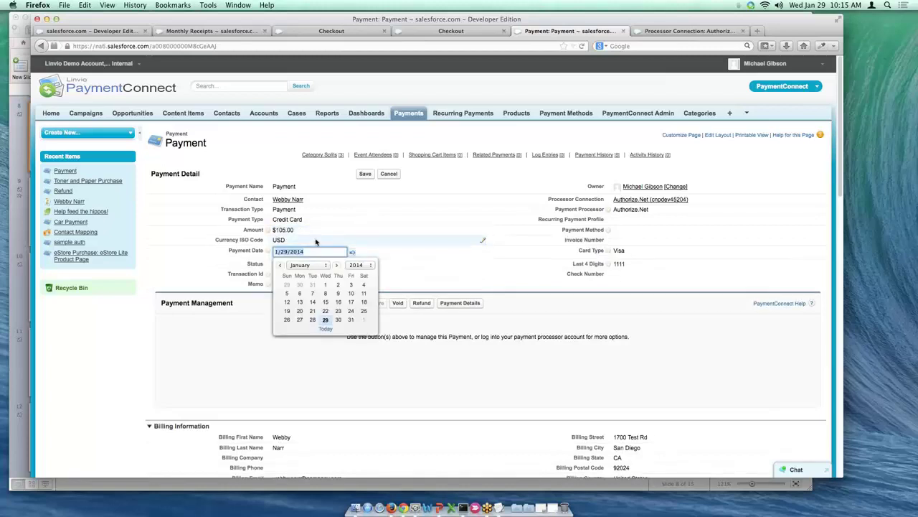
{"action": "left_click", "coordinate": [316, 240]}
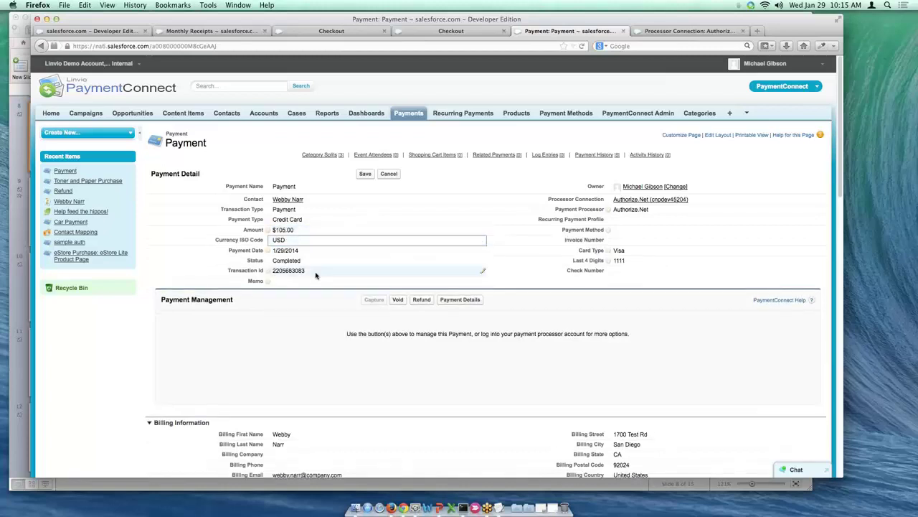
{"action": "left_click", "coordinate": [388, 174]}
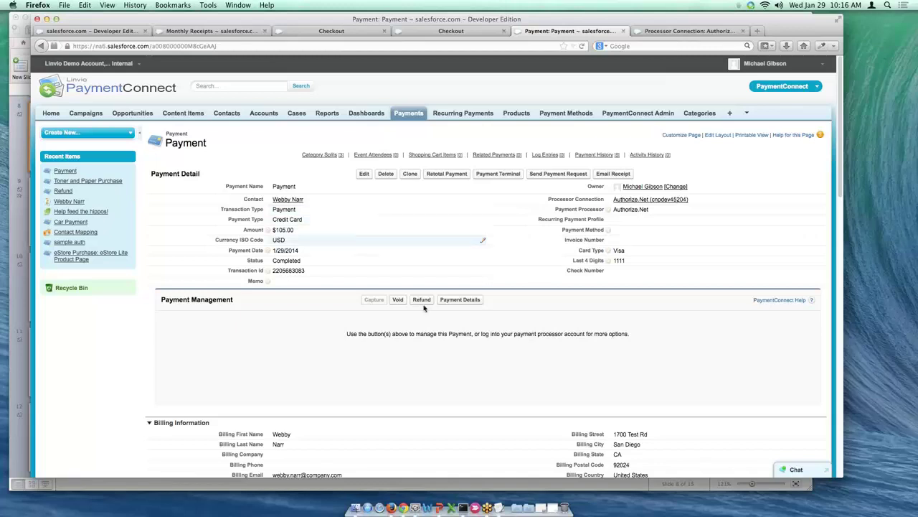
Return to the payment's contact record and open "Payment for New Toolbox" from its payments list.
{"action": "left_click", "coordinate": [287, 201]}
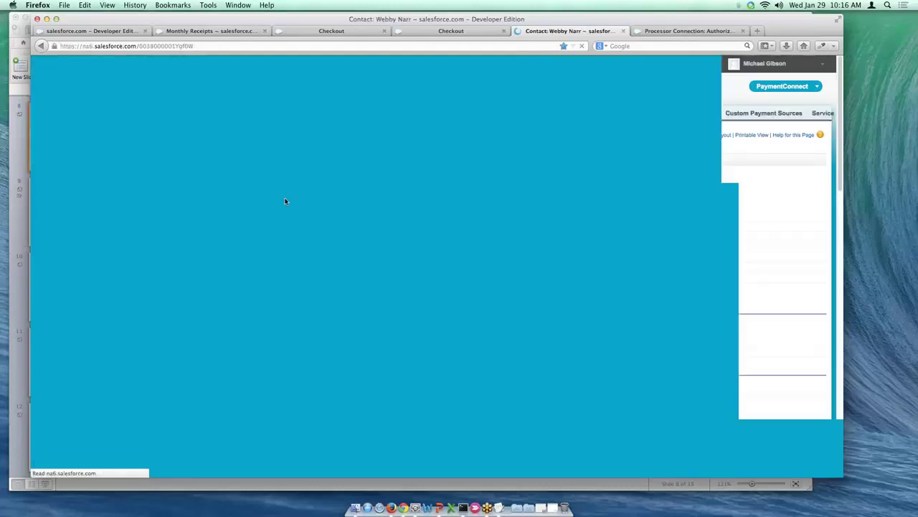
{"action": "scroll", "coordinate": [398, 303], "scroll_direction": "down", "scroll_amount": 10}
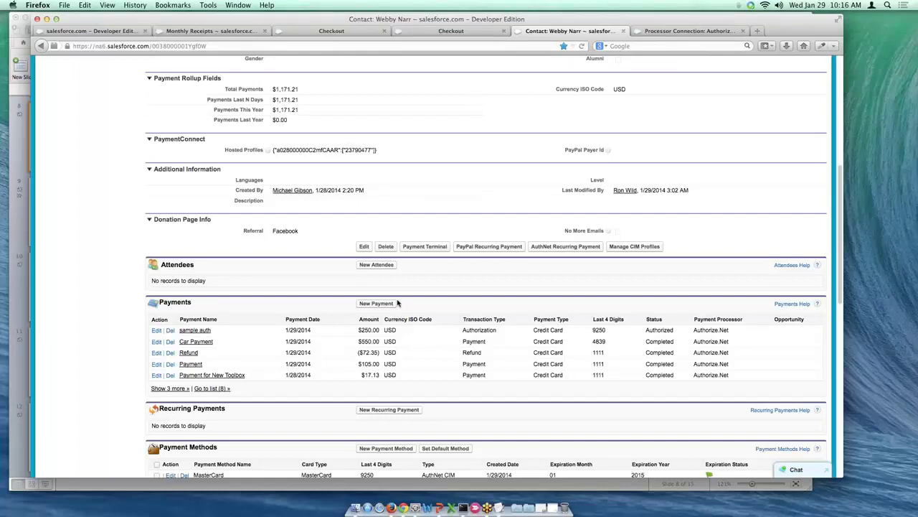
{"action": "scroll", "coordinate": [215, 308], "scroll_direction": "down", "scroll_amount": 1}
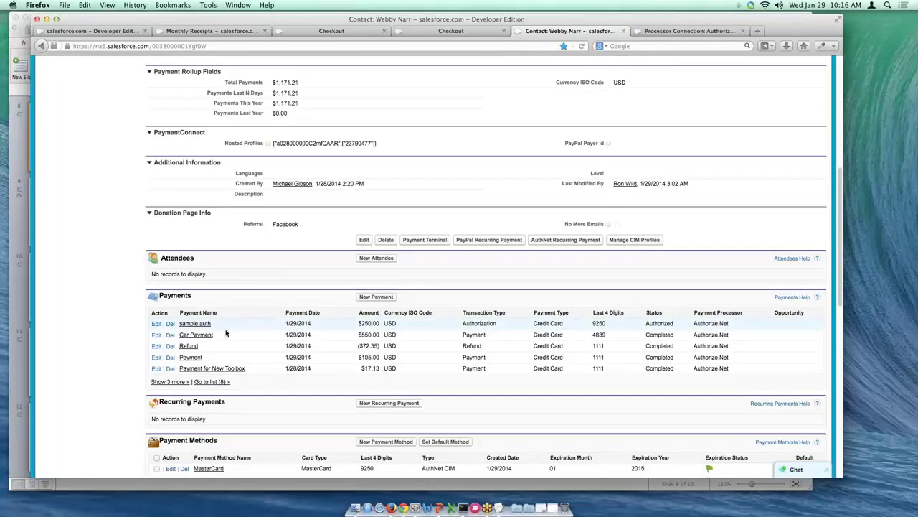
{"action": "scroll", "coordinate": [202, 359], "scroll_direction": "down", "scroll_amount": 1}
{"action": "scroll", "coordinate": [201, 359], "scroll_direction": "down", "scroll_amount": 1}
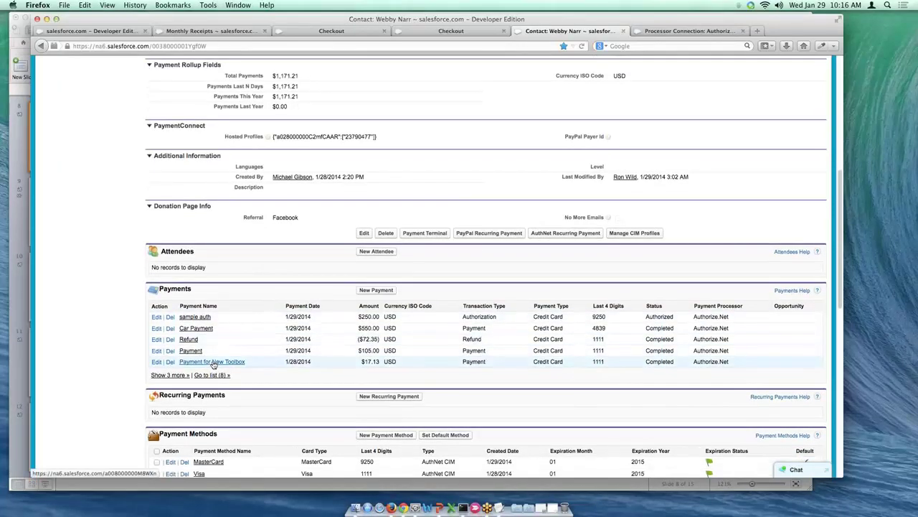
{"action": "left_click", "coordinate": [212, 363]}
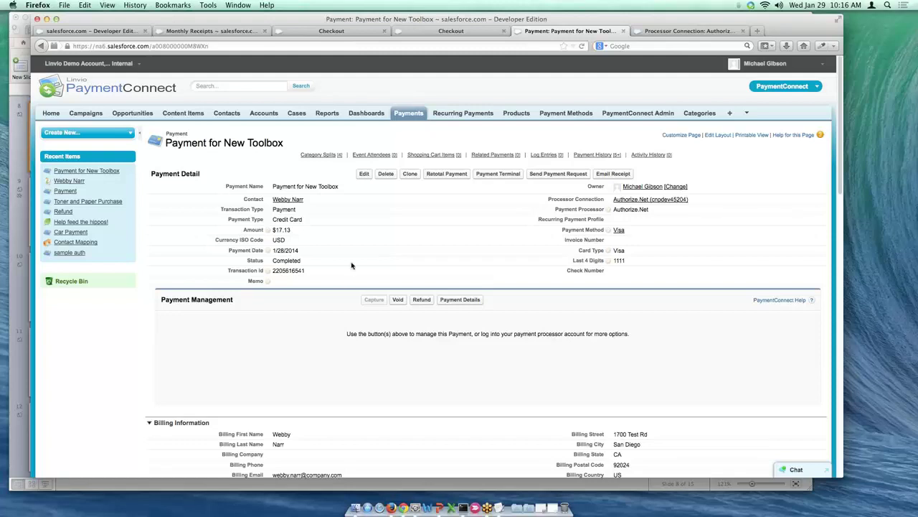
Refund 17.13 of the New Toolbox payment with the reason "Cheapskate".
{"action": "left_click", "coordinate": [422, 302]}
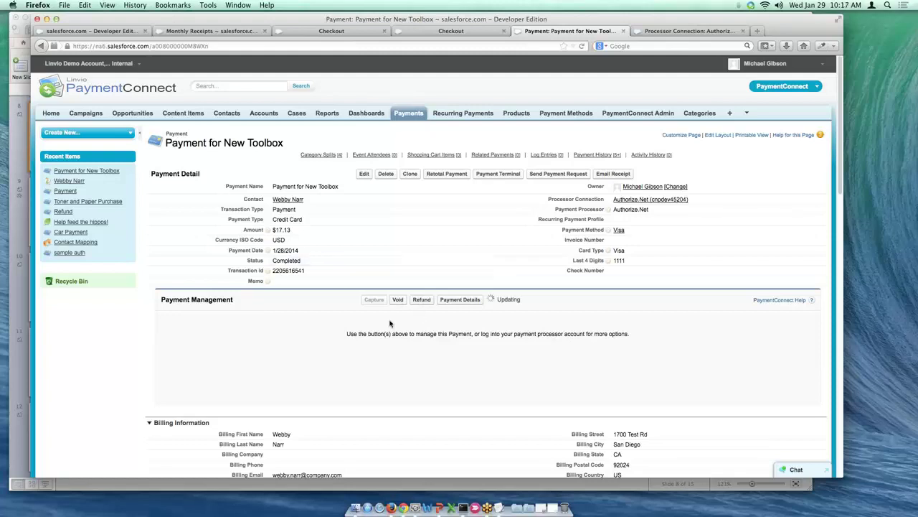
{"action": "left_click", "coordinate": [310, 324]}
{"action": "type", "text": "17.13"}
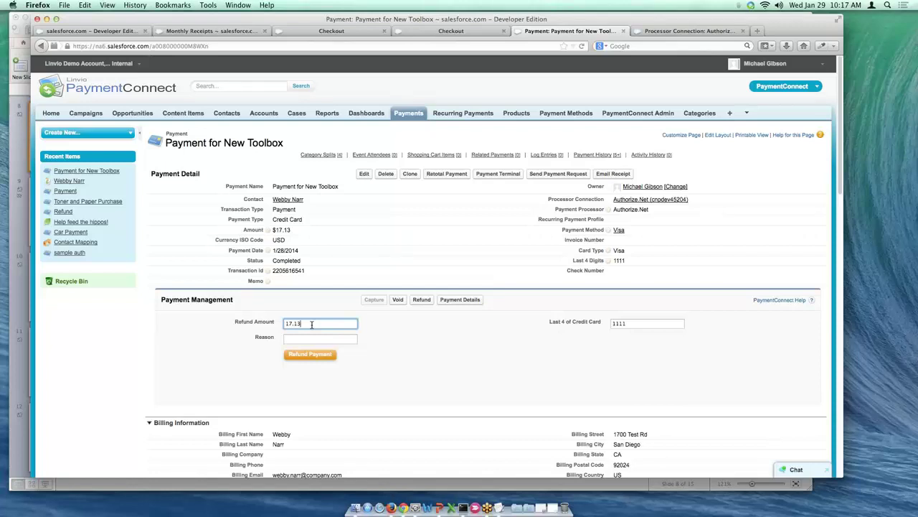
{"action": "left_click", "coordinate": [308, 339]}
{"action": "type", "text": "Cheapskate"}
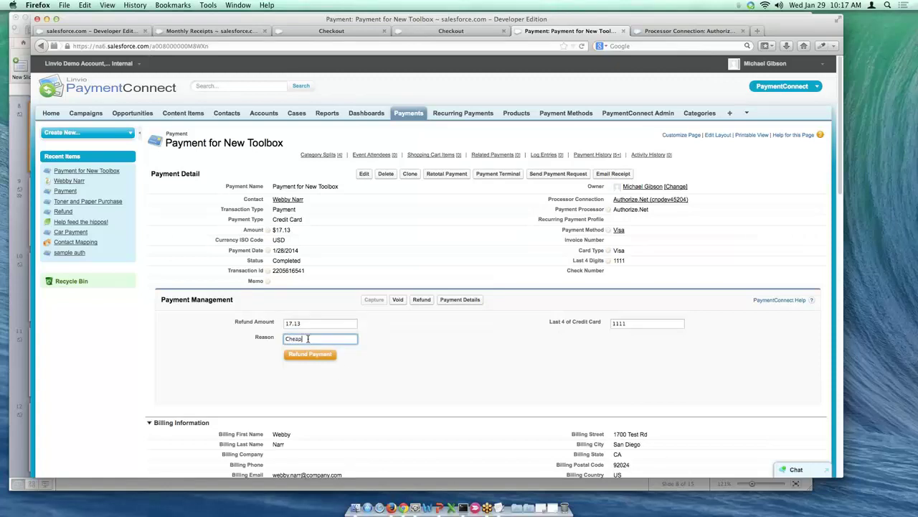
{"action": "left_click", "coordinate": [300, 358]}
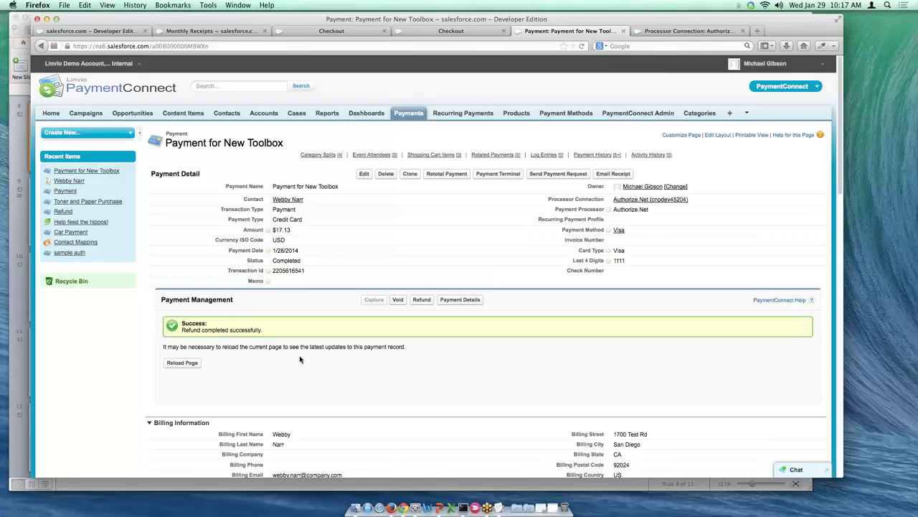
Reload the payment record and check its related payments for the refund.
{"action": "left_click", "coordinate": [170, 363]}
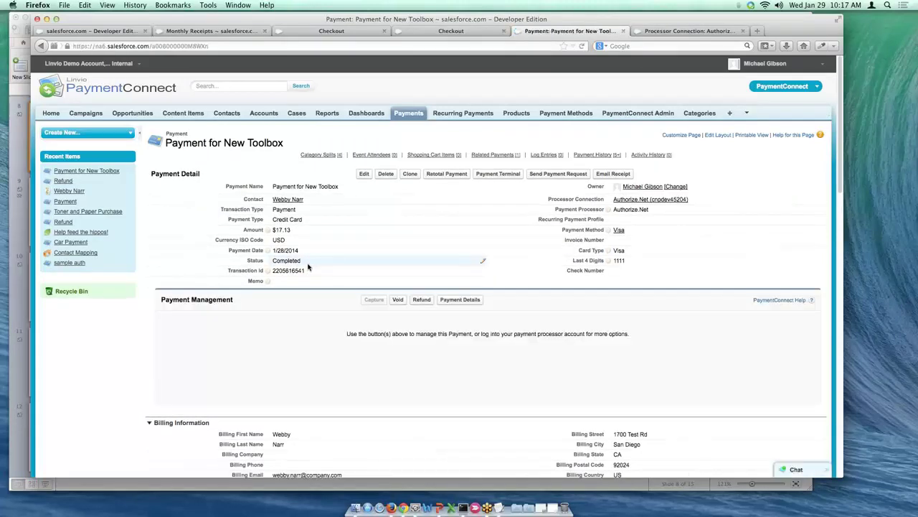
{"action": "scroll", "coordinate": [349, 278], "scroll_direction": "down", "scroll_amount": 10}
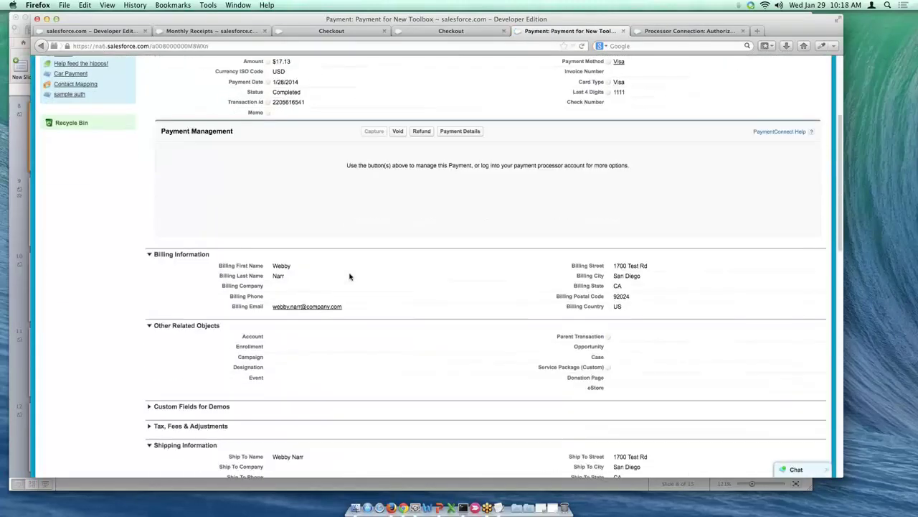
{"action": "scroll", "coordinate": [350, 277], "scroll_direction": "down", "scroll_amount": 15}
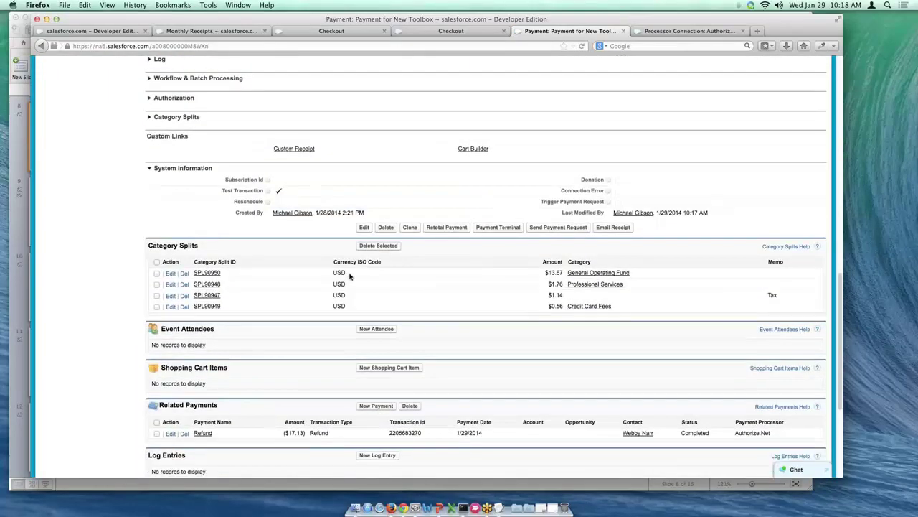
{"action": "scroll", "coordinate": [297, 316], "scroll_direction": "down", "scroll_amount": 1}
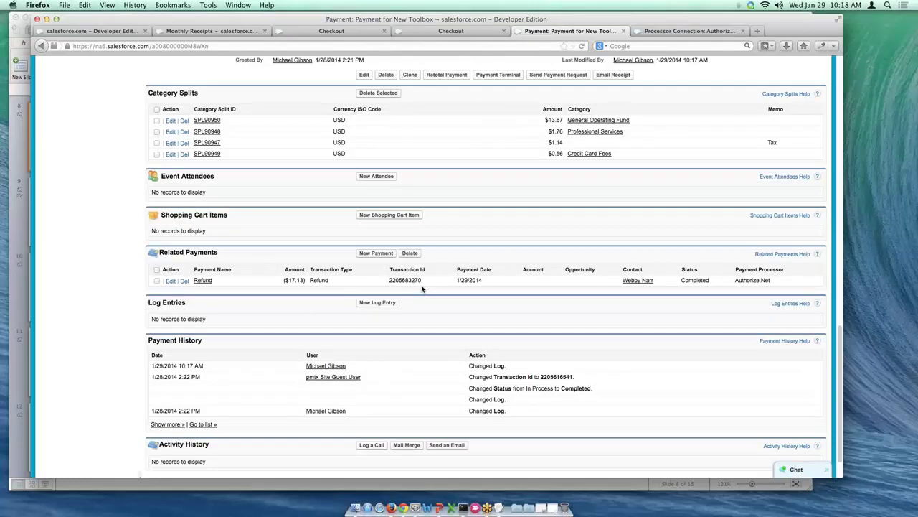
Open the contact's record from the payment and display the contact's full payments list.
{"action": "left_click", "coordinate": [632, 281]}
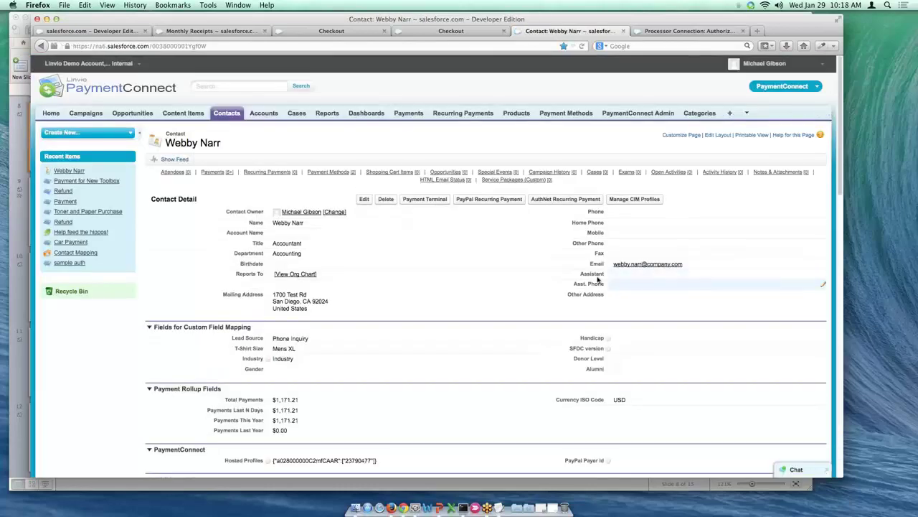
{"action": "scroll", "coordinate": [435, 290], "scroll_direction": "down", "scroll_amount": 5}
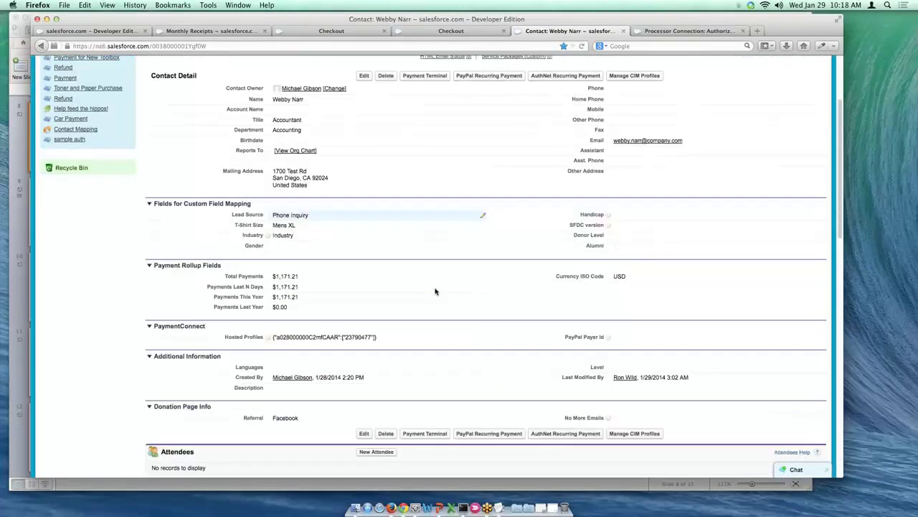
{"action": "scroll", "coordinate": [435, 290], "scroll_direction": "down", "scroll_amount": 7}
{"action": "left_click", "coordinate": [223, 393]}
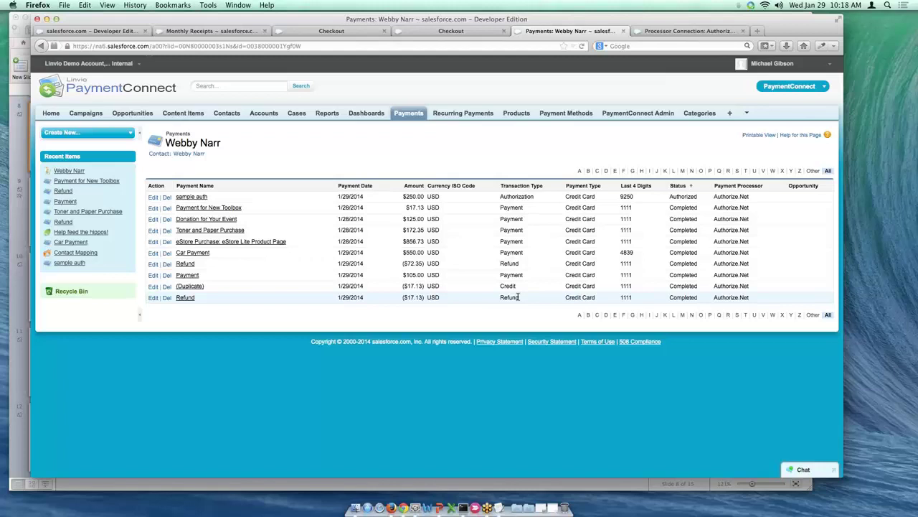
Review the open checkout pages for the circular saw order and the "Help feed the hippos!" donation.
{"action": "left_click", "coordinate": [331, 32]}
{"action": "mouse_move", "coordinate": [432, 134]}
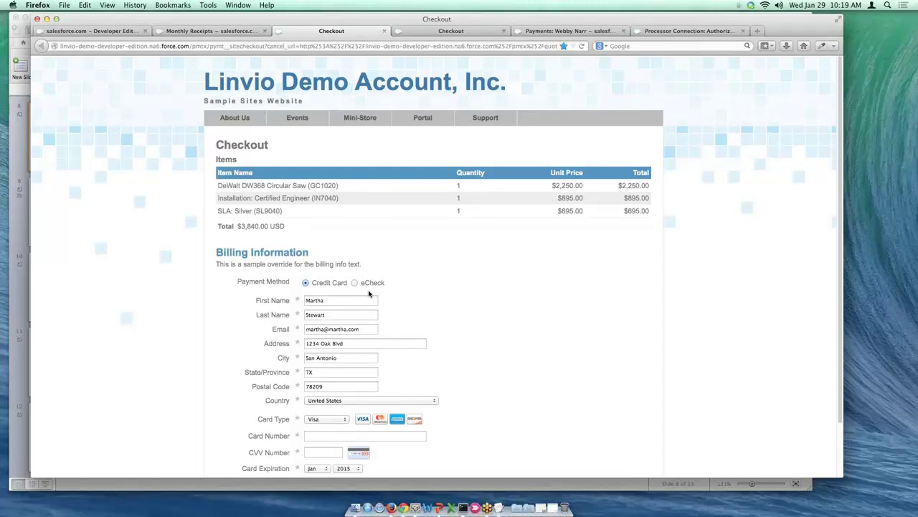
{"action": "scroll", "coordinate": [370, 288], "scroll_direction": "down", "scroll_amount": 1}
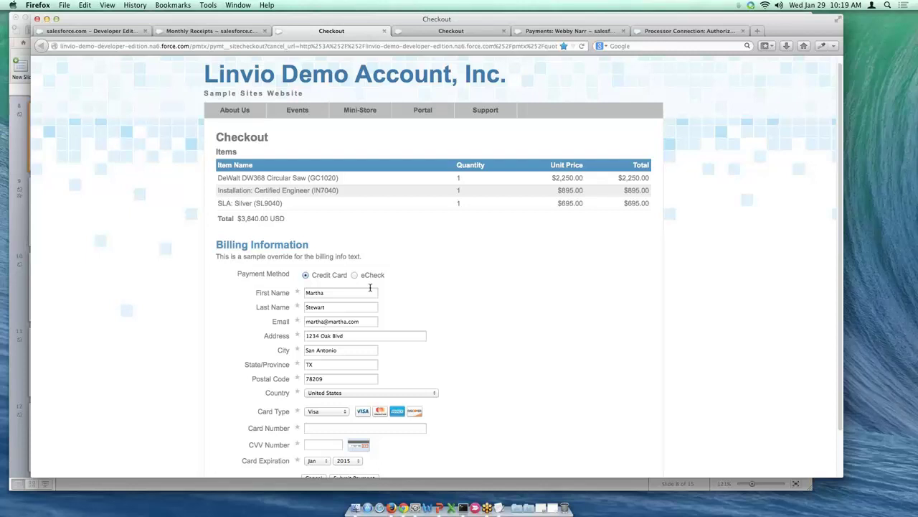
{"action": "scroll", "coordinate": [334, 441], "scroll_direction": "down", "scroll_amount": 2}
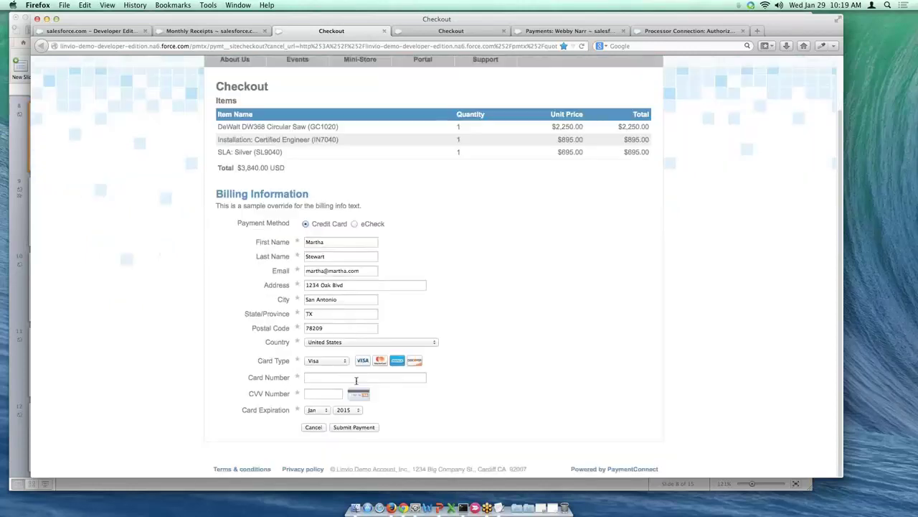
{"action": "left_click", "coordinate": [432, 33]}
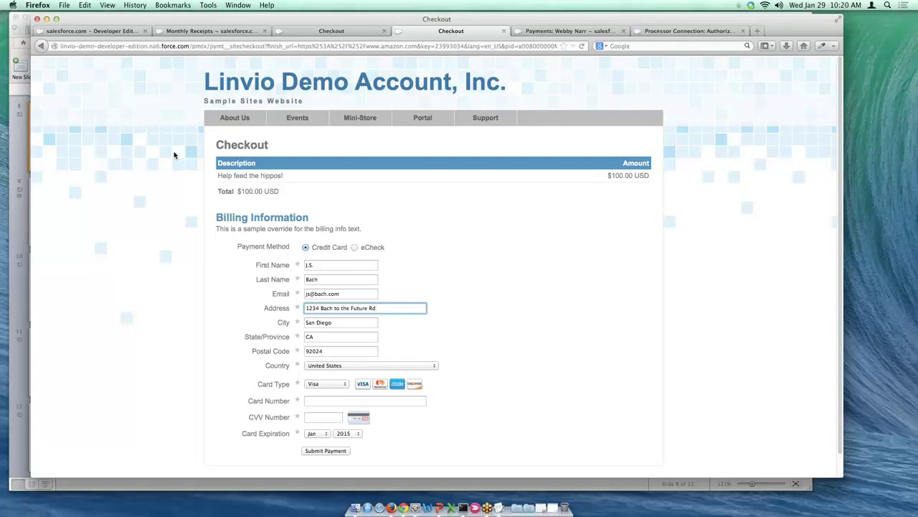
Review the Authorize.Net processor connection, the home dashboard and the Monthly Receipts report in the open browser pages.
{"action": "left_click", "coordinate": [685, 31]}
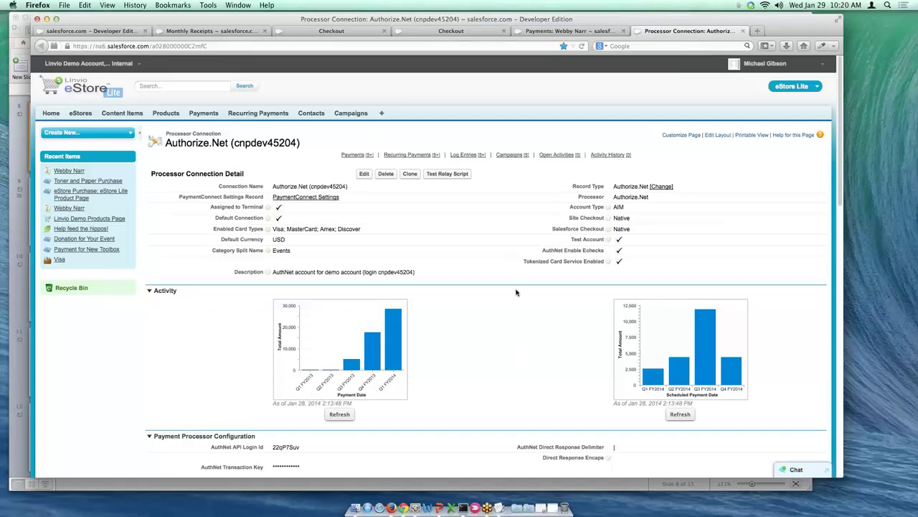
{"action": "left_click", "coordinate": [96, 30]}
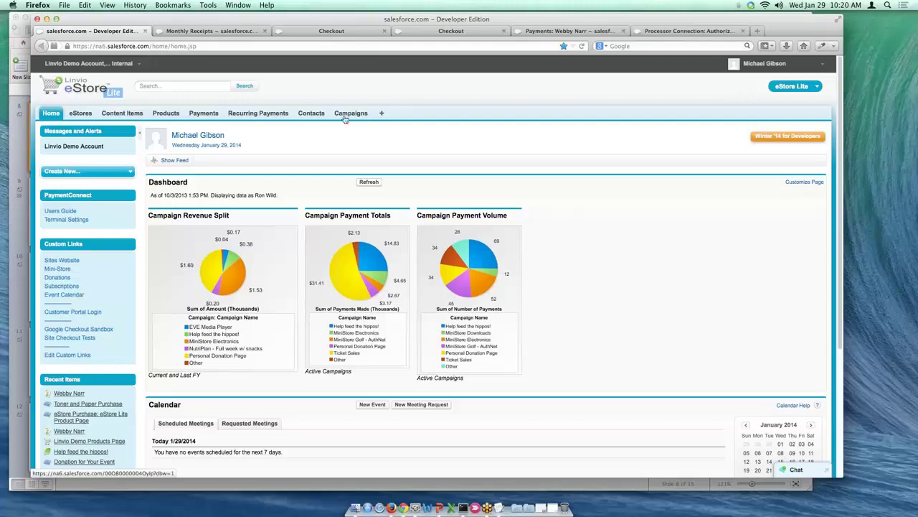
{"action": "left_click", "coordinate": [244, 34]}
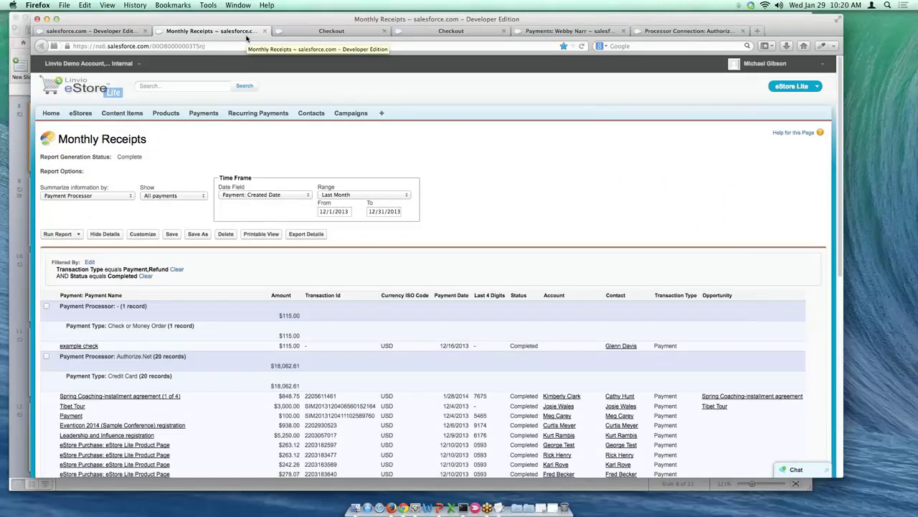
{"action": "scroll", "coordinate": [468, 203], "scroll_direction": "down", "scroll_amount": 5}
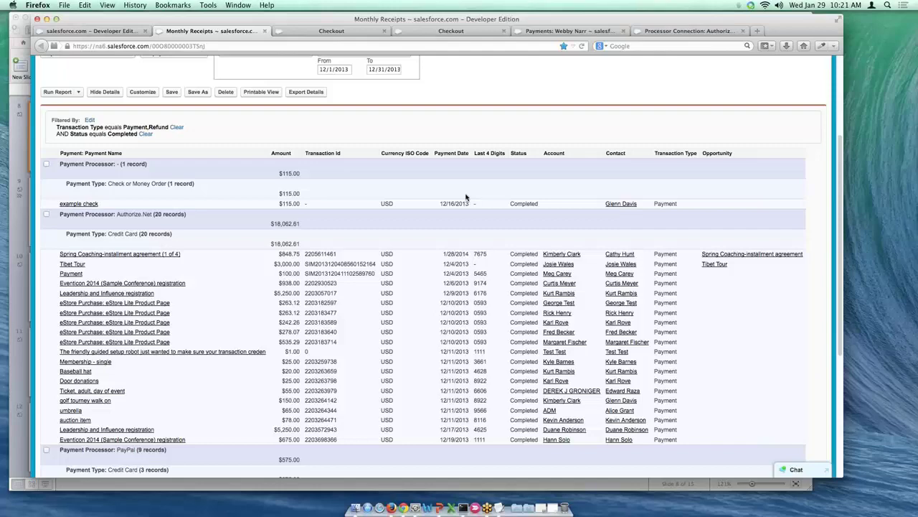
Return to the contact's payments list and open the "sample auth" payment.
{"action": "left_click", "coordinate": [560, 31]}
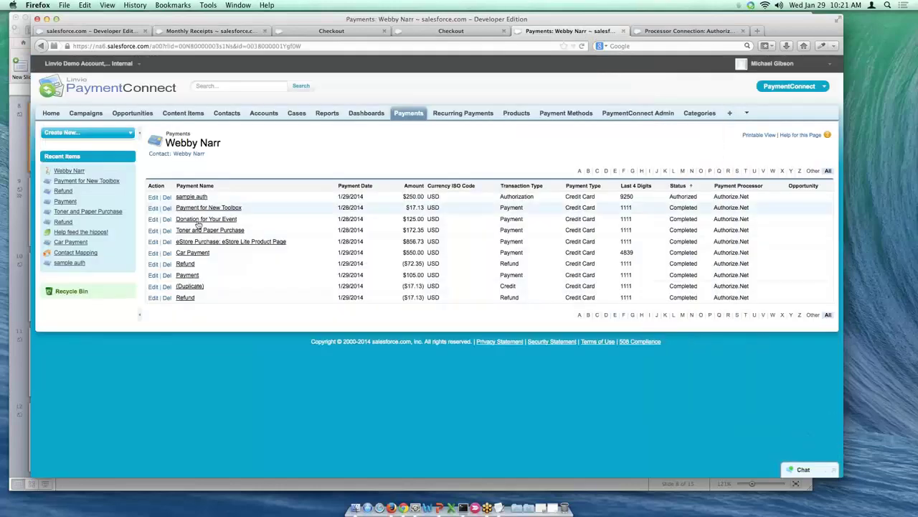
{"action": "left_click", "coordinate": [192, 197]}
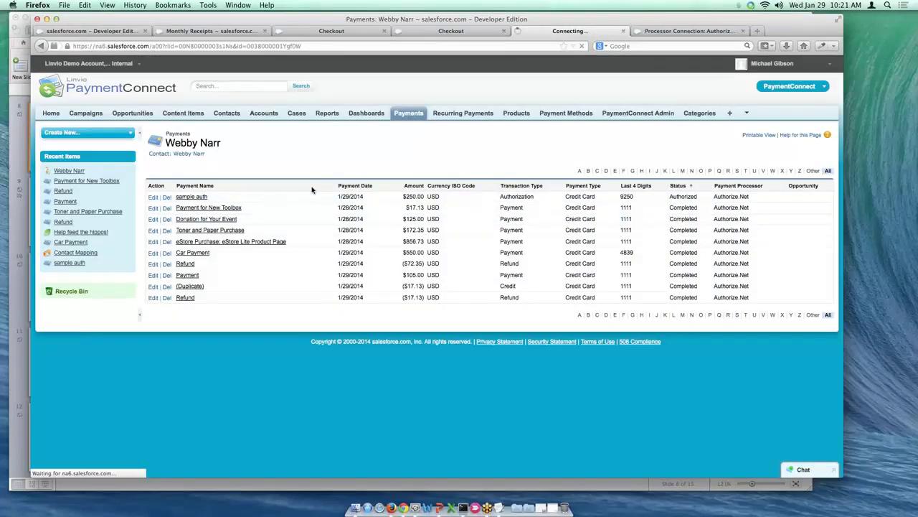
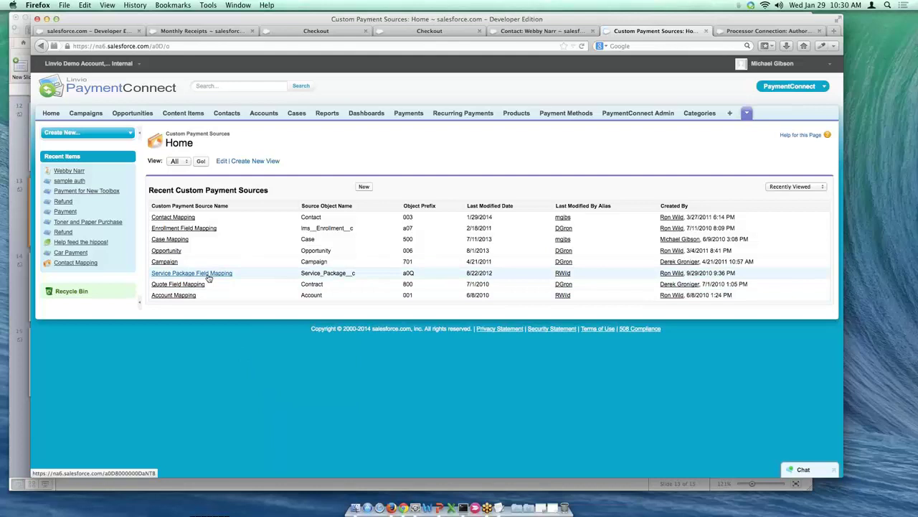
Open the Opportunity custom payment source and examine its field mappings.
{"action": "left_click", "coordinate": [173, 251]}
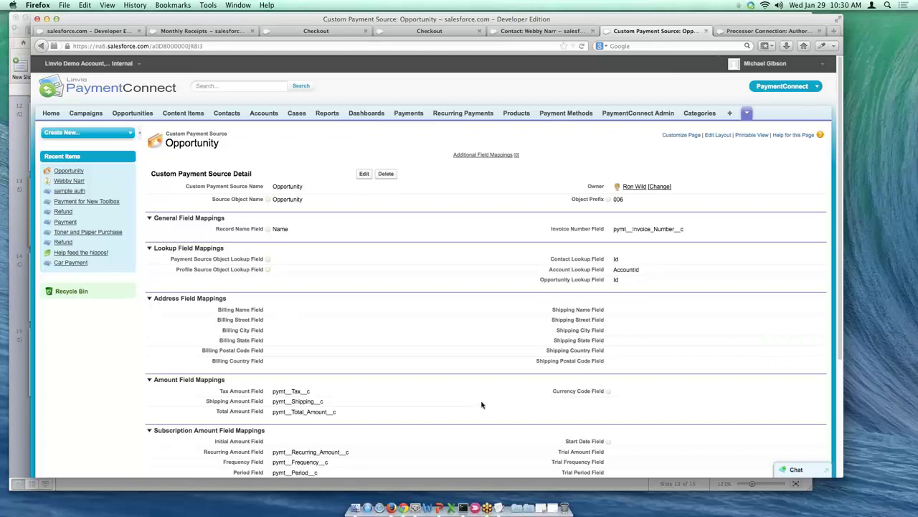
{"action": "scroll", "coordinate": [460, 402], "scroll_direction": "down", "scroll_amount": 2}
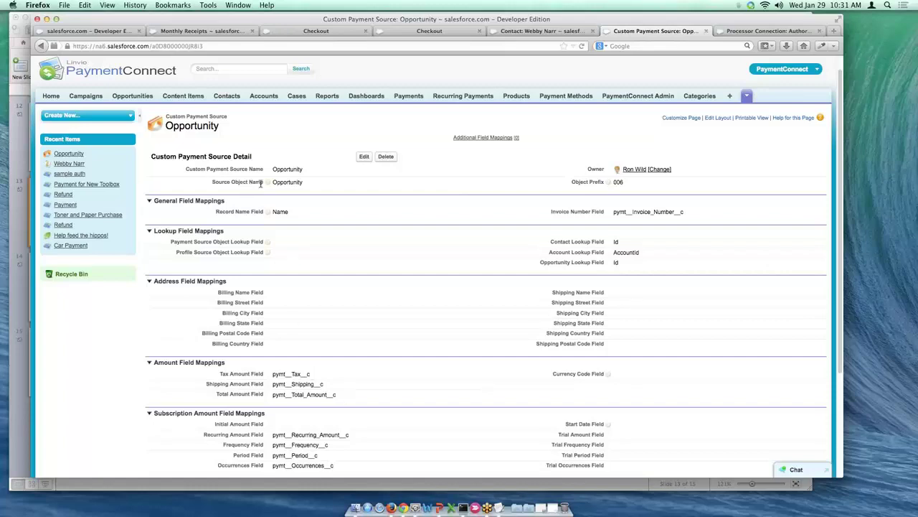
Keep the mapping open separately and launch the Payment Terminal from the opportunity "Backup Generator for TV Studio Kitchen".
{"action": "left_click", "coordinate": [82, 151], "text": "super"}
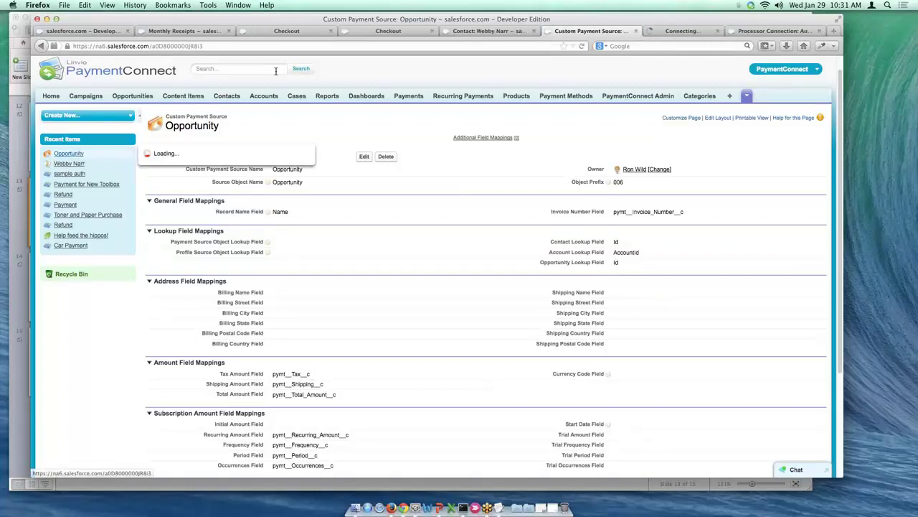
{"action": "left_click", "coordinate": [153, 99]}
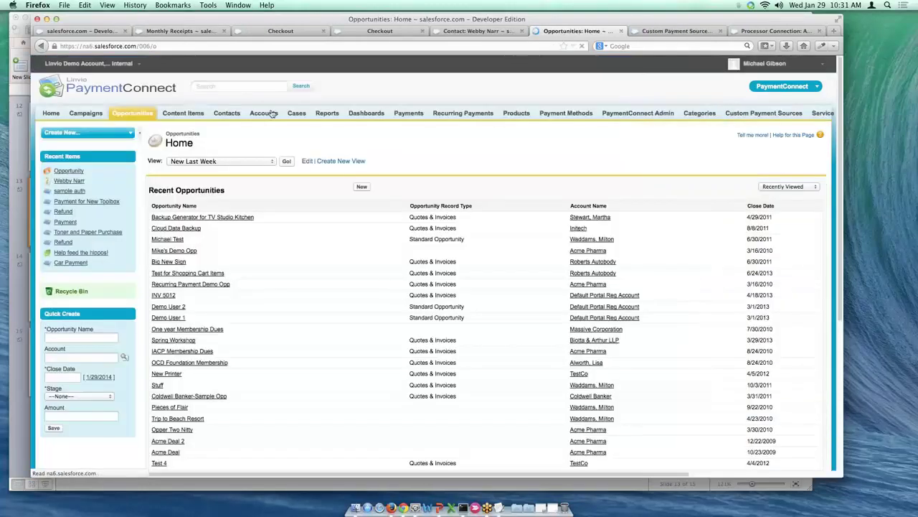
{"action": "left_click", "coordinate": [223, 219]}
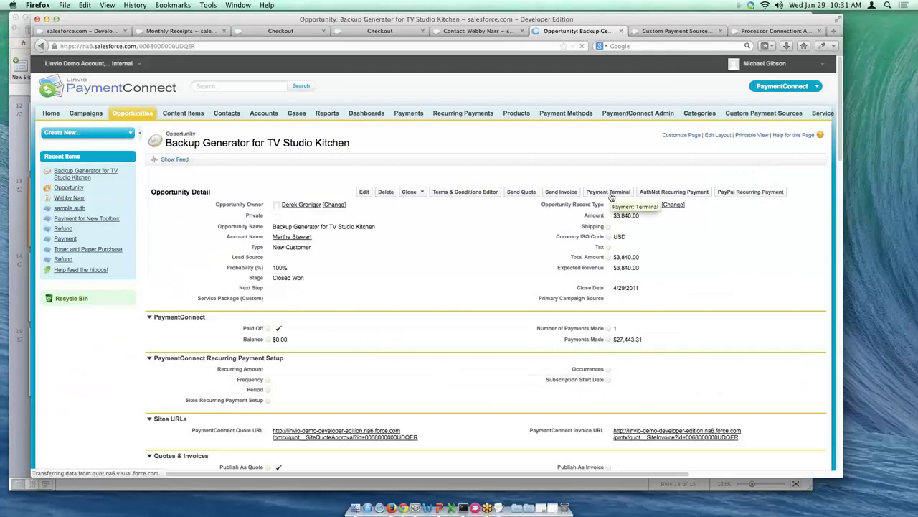
{"action": "left_click", "coordinate": [610, 194]}
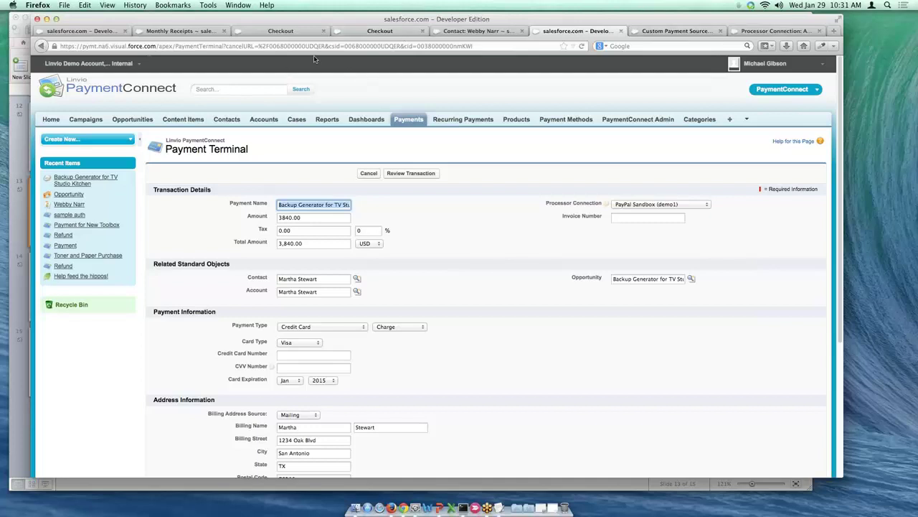
Open "Car Payment" in a separate tab from the recently viewed contact's payments and display its void and refund forms.
{"action": "left_click", "coordinate": [71, 205]}
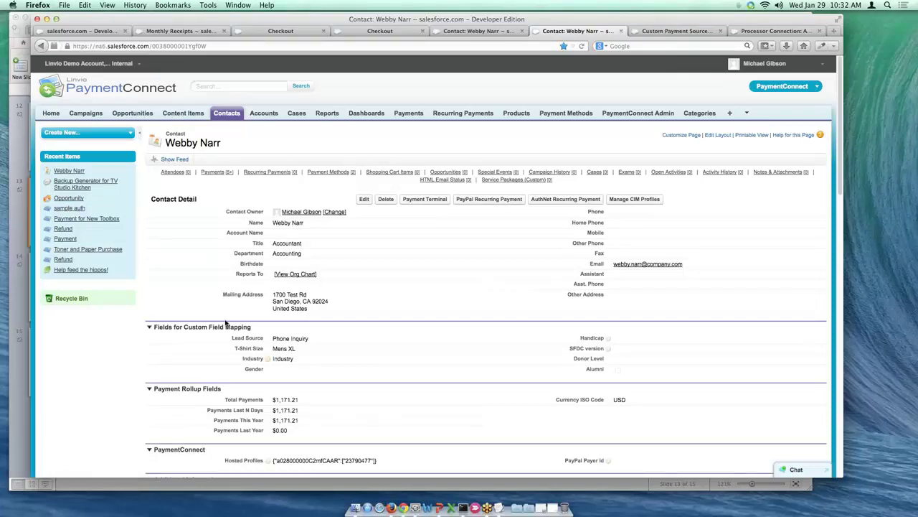
{"action": "scroll", "coordinate": [301, 324], "scroll_direction": "down", "scroll_amount": 5}
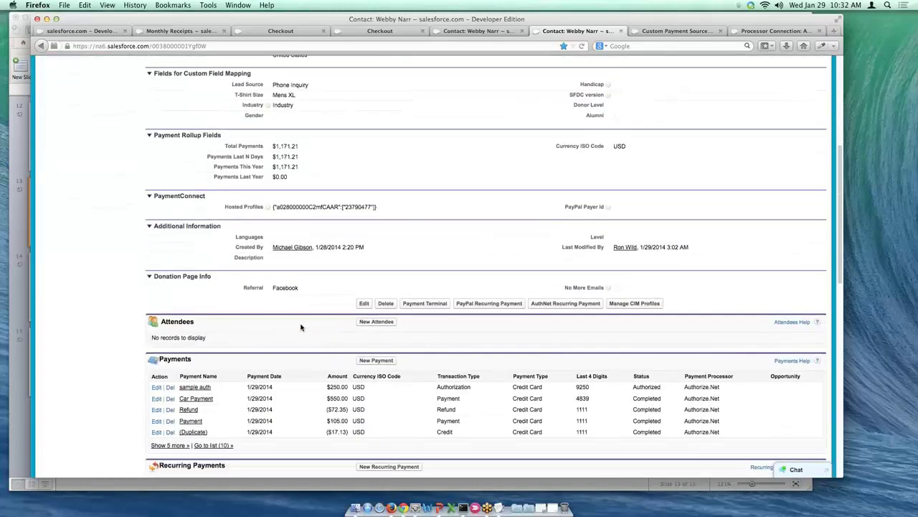
{"action": "scroll", "coordinate": [302, 327], "scroll_direction": "down", "scroll_amount": 1}
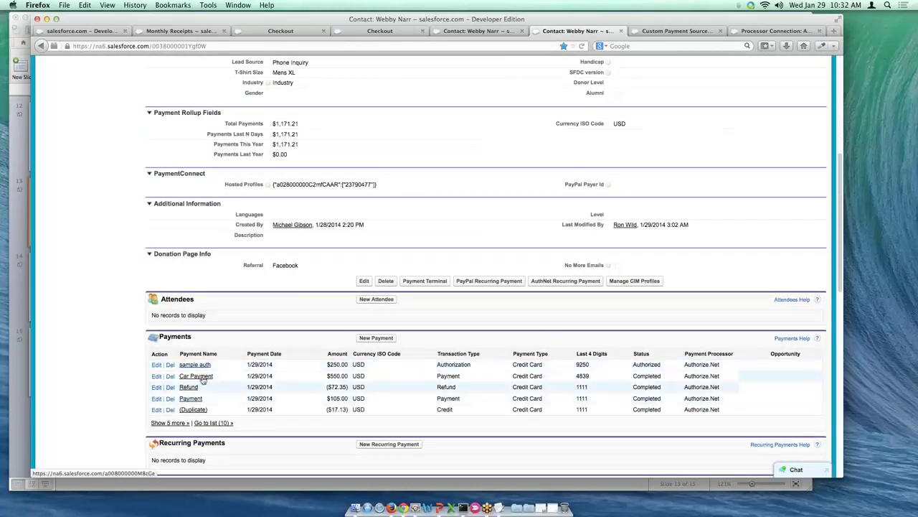
{"action": "left_click", "coordinate": [202, 378], "text": "super"}
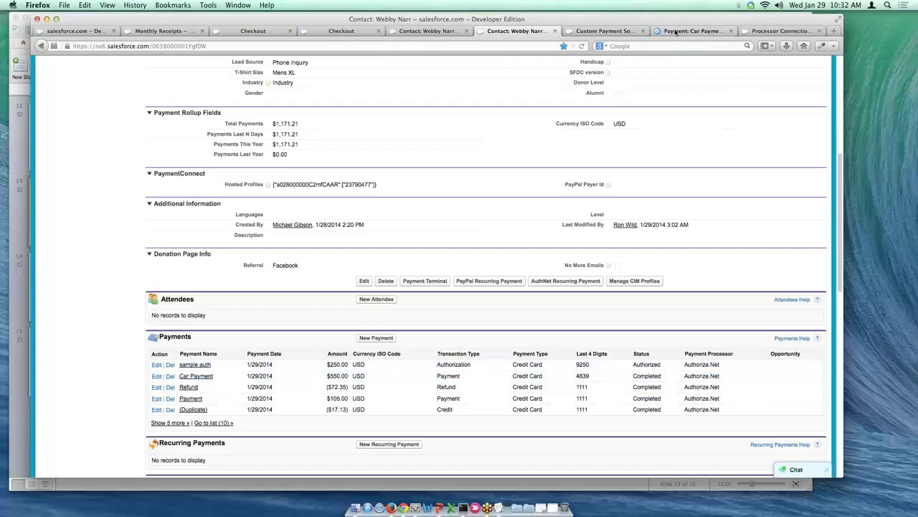
{"action": "left_click", "coordinate": [675, 31]}
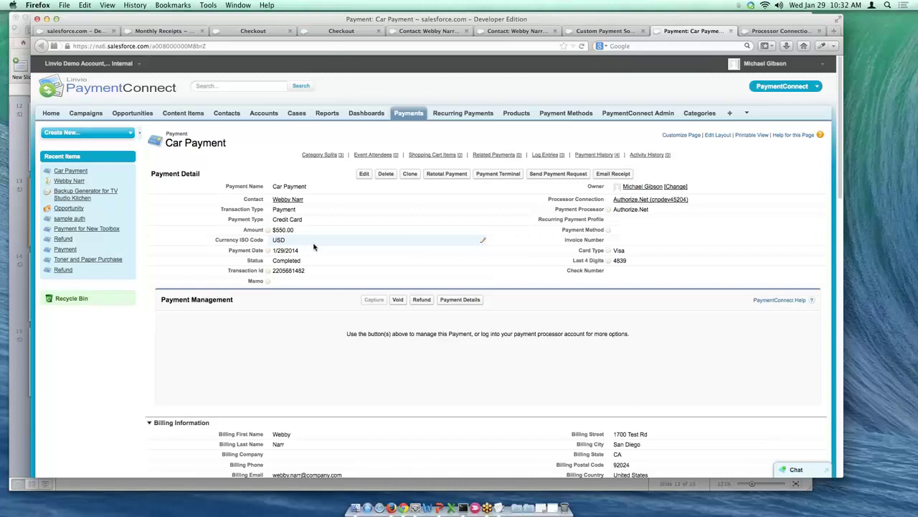
{"action": "left_click", "coordinate": [398, 300]}
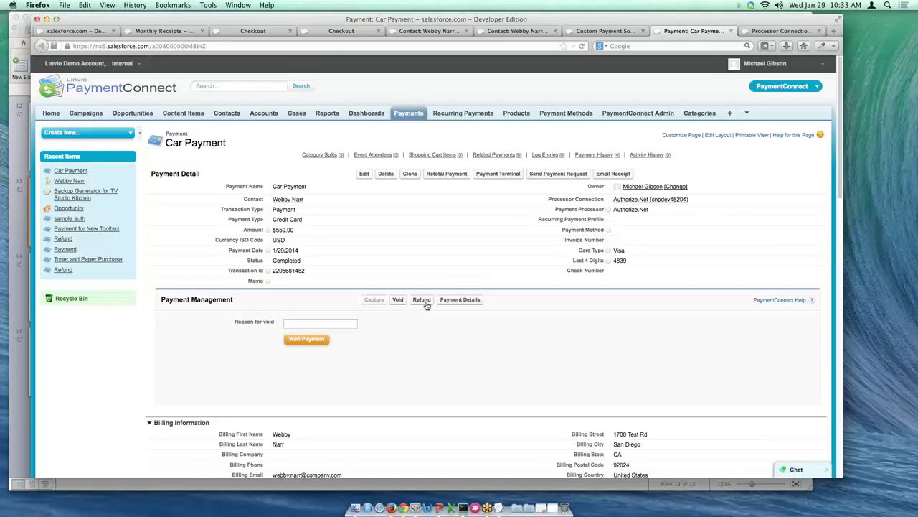
{"action": "left_click", "coordinate": [424, 302]}
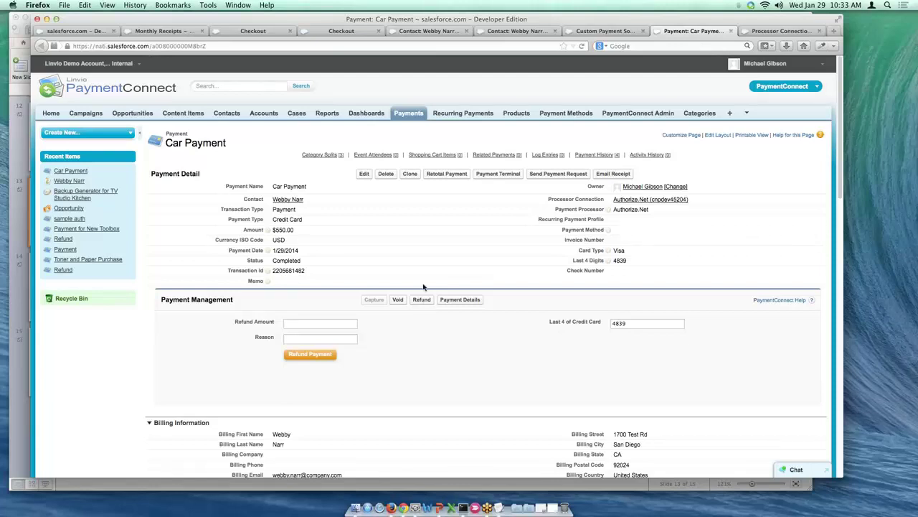
Return to the payment's contact record and start an AuthNet Recurring Payment for that contact.
{"action": "left_click", "coordinate": [295, 202]}
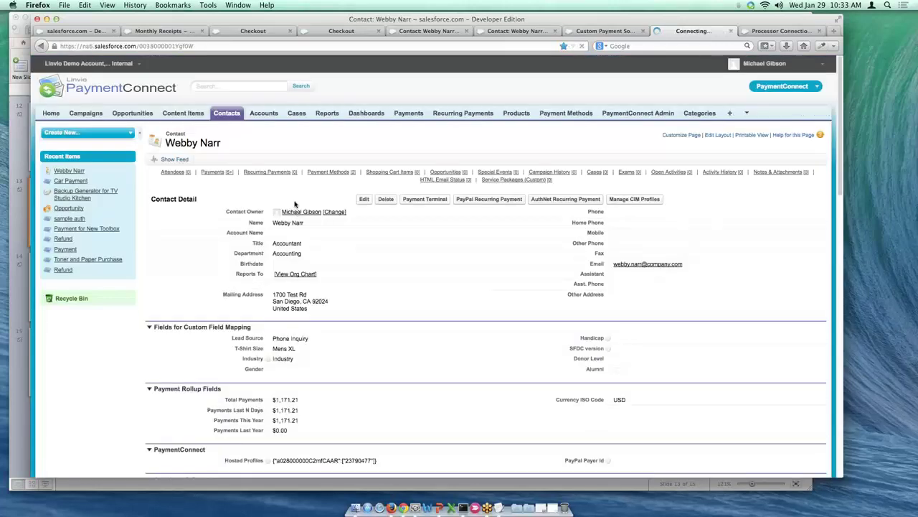
{"action": "left_click", "coordinate": [559, 203]}
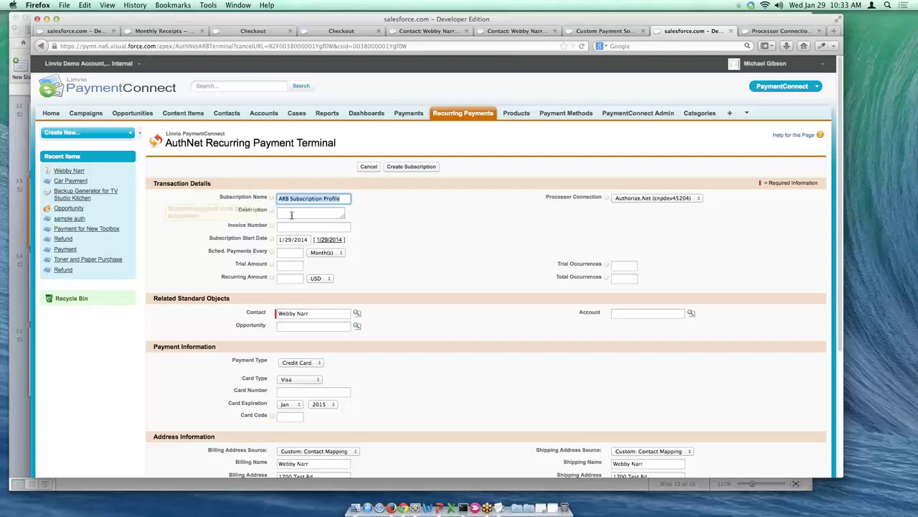
{"action": "left_click", "coordinate": [291, 214]}
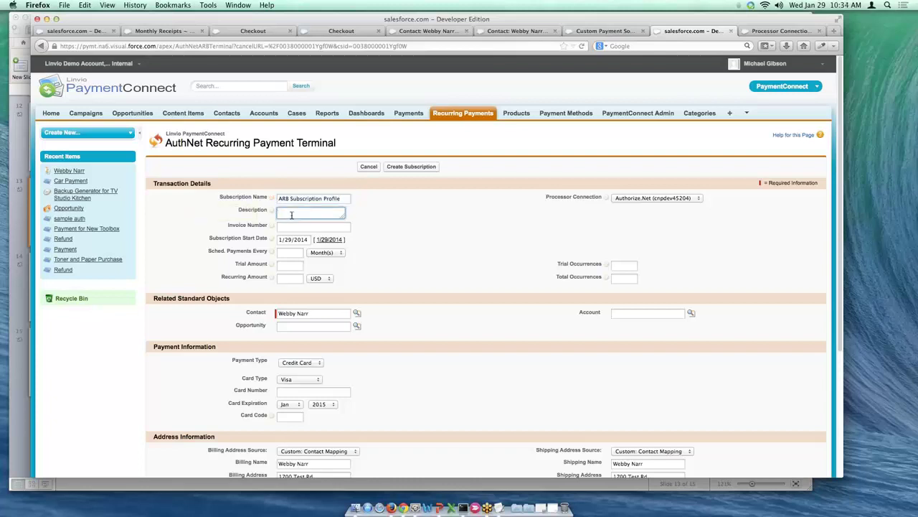
Set the subscription start date to 2/1/2014 and schedule payments every 1 month.
{"action": "left_click", "coordinate": [322, 242]}
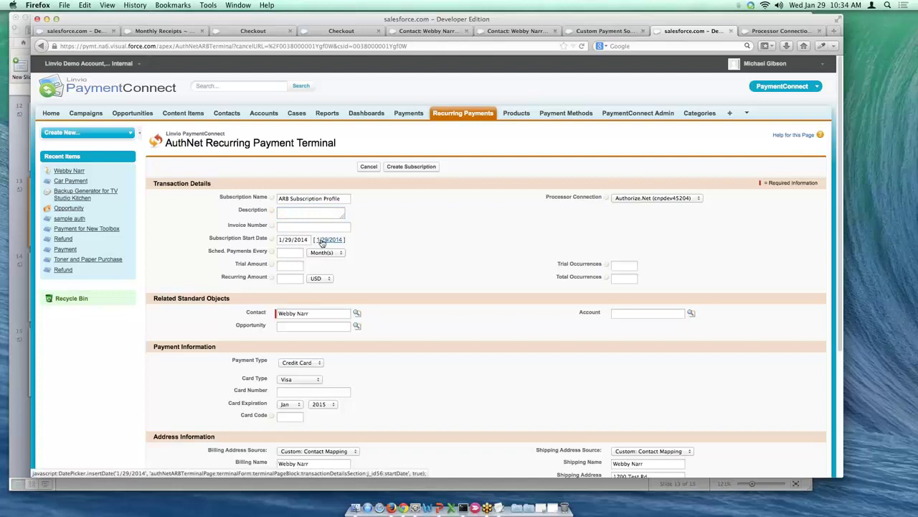
{"action": "left_click", "coordinate": [302, 239]}
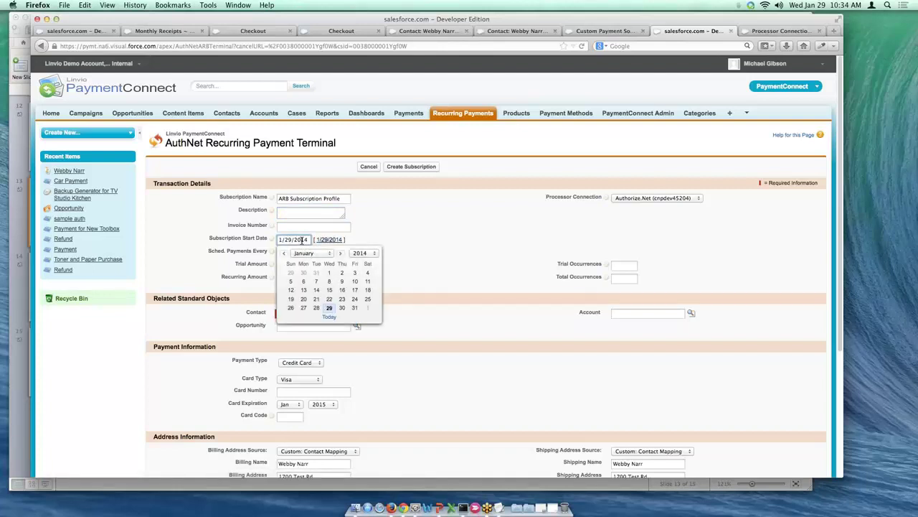
{"action": "left_click", "coordinate": [340, 253]}
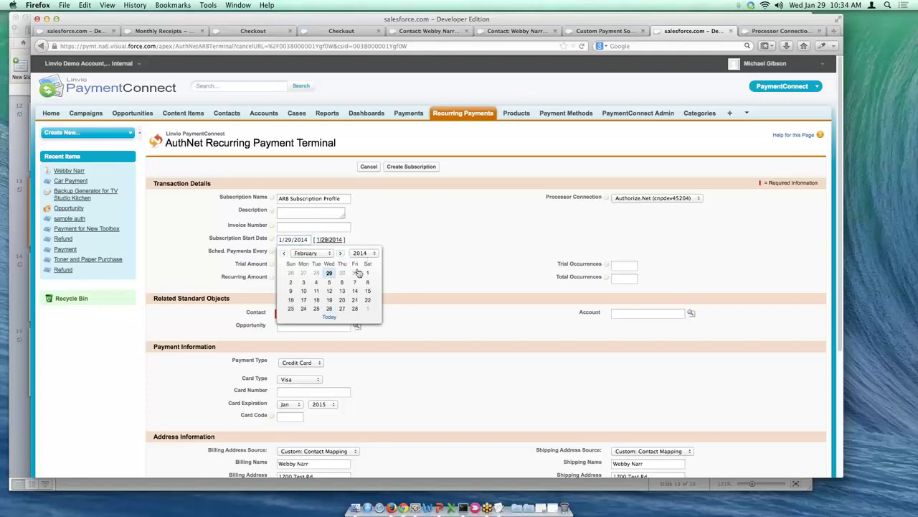
{"action": "left_click", "coordinate": [368, 273]}
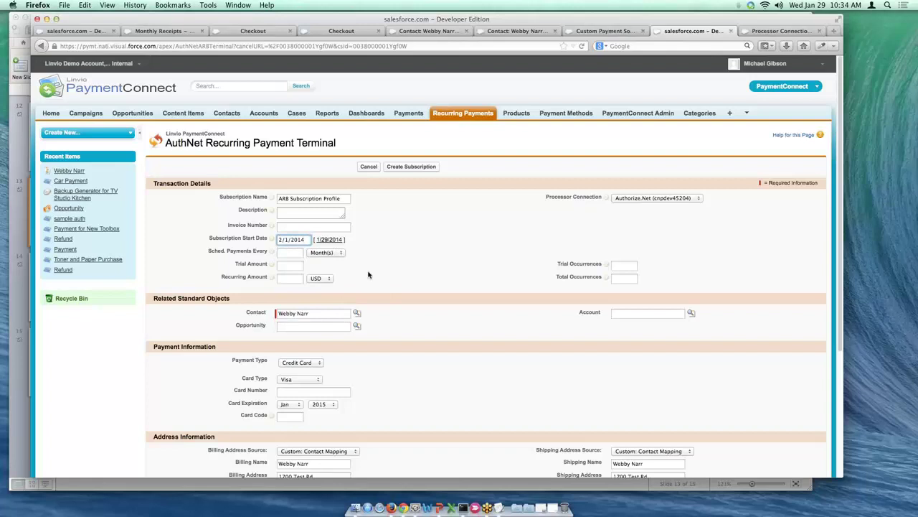
{"action": "left_click", "coordinate": [288, 252]}
{"action": "type", "text": "1"}
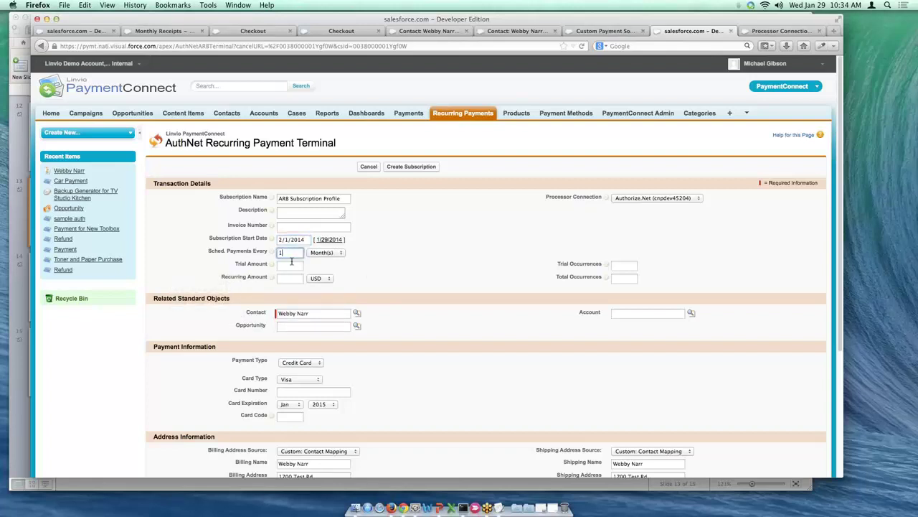
Set a trial amount of 10 with 6 trial occurrences for the subscription.
{"action": "left_click", "coordinate": [291, 264]}
{"action": "type", "text": "10"}
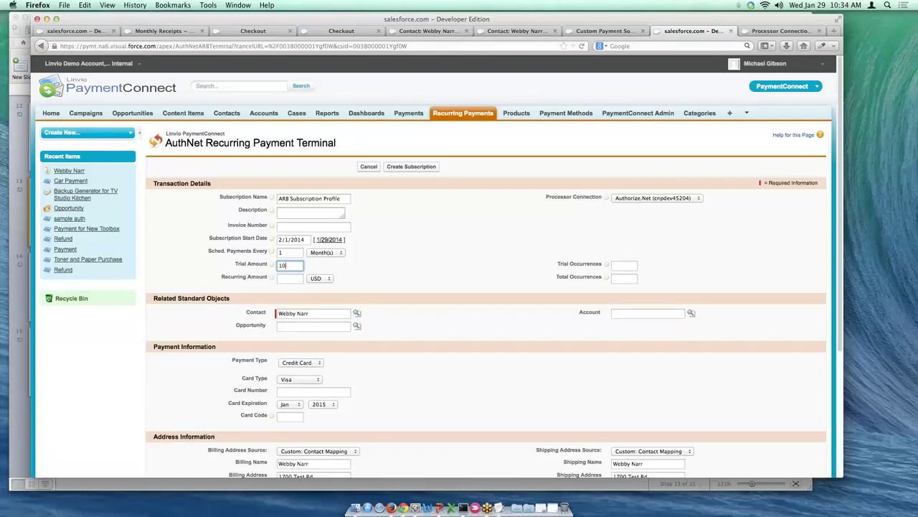
{"action": "left_click", "coordinate": [623, 268]}
{"action": "type", "text": "6"}
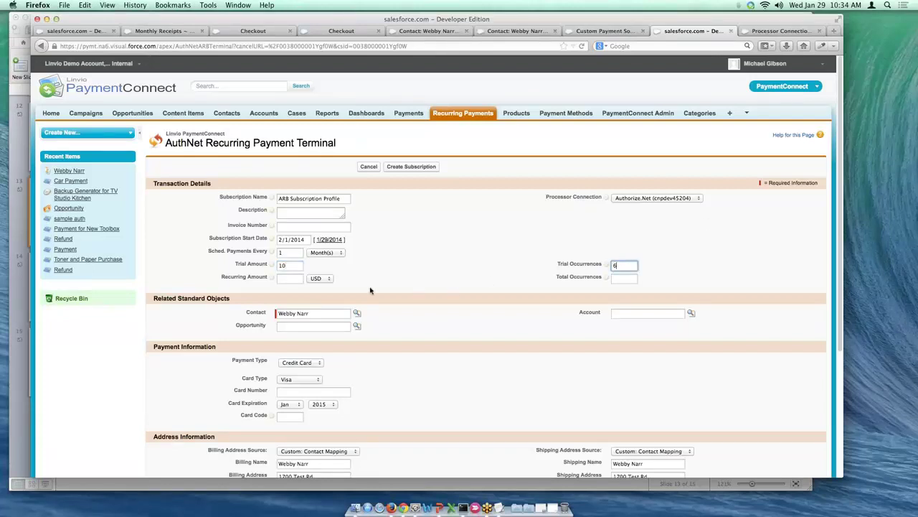
Set the subscription's recurring amount to 30 USD and its total occurrences to 6.
{"action": "left_click", "coordinate": [290, 279]}
{"action": "type", "text": "30"}
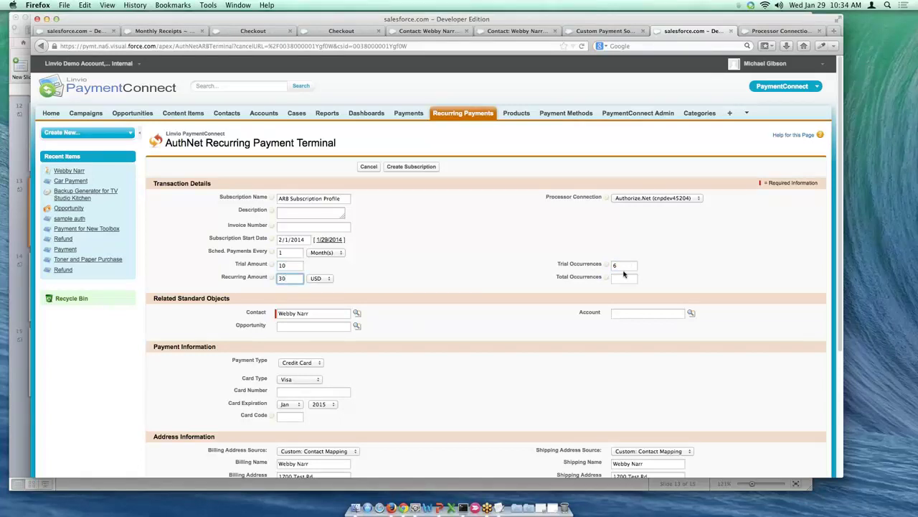
{"action": "left_click", "coordinate": [624, 277]}
{"action": "type", "text": "6"}
Clear the trial amount, trial occurrences and total occurrences, and display the help text for total occurrences.
{"action": "double_click", "coordinate": [623, 266]}
{"action": "key", "text": "BackSpace"}
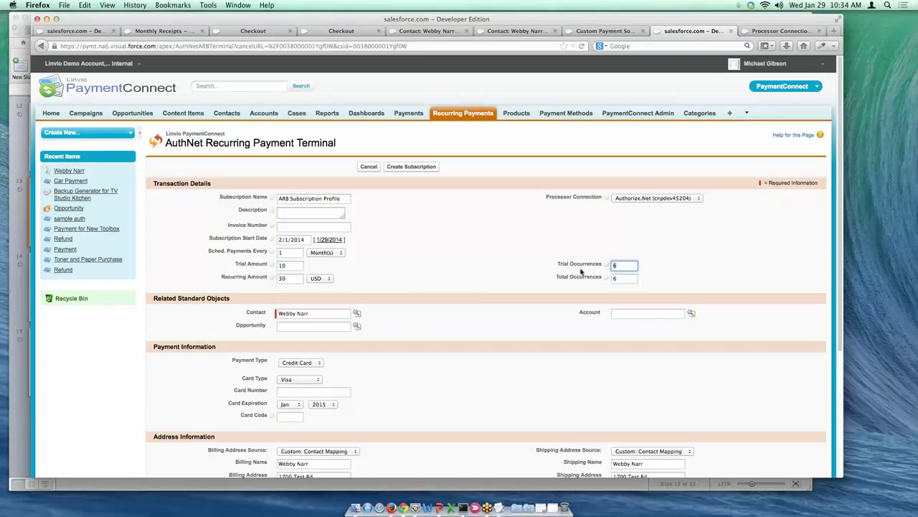
{"action": "double_click", "coordinate": [284, 265]}
{"action": "key", "text": "BackSpace"}
{"action": "left_click", "coordinate": [635, 280]}
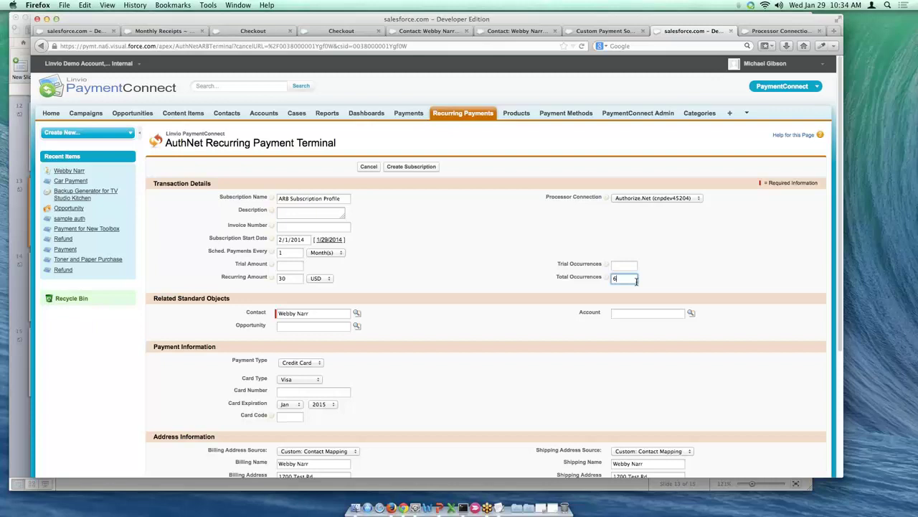
{"action": "key", "text": "BackSpace"}
{"action": "mouse_move", "coordinate": [608, 267]}
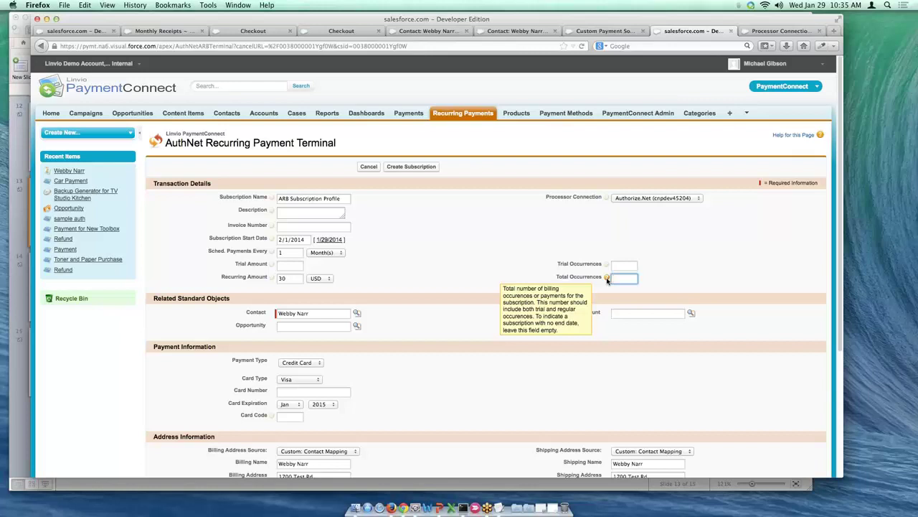
{"action": "left_click", "coordinate": [447, 294]}
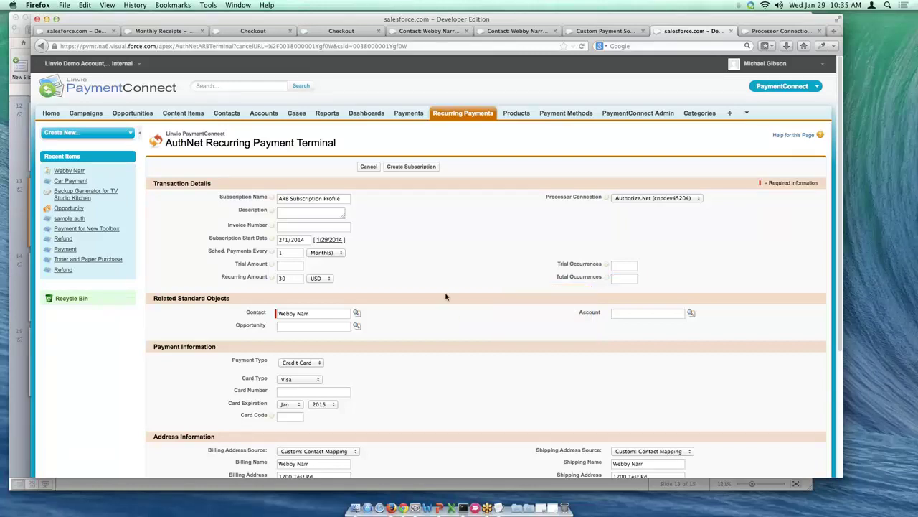
Enter the card number and card code for the subscription's Visa card, and return to the contact record.
{"action": "scroll", "coordinate": [325, 322], "scroll_direction": "down", "scroll_amount": 2}
{"action": "left_click", "coordinate": [324, 323]}
{"action": "type", "text": "4444333322221111"}
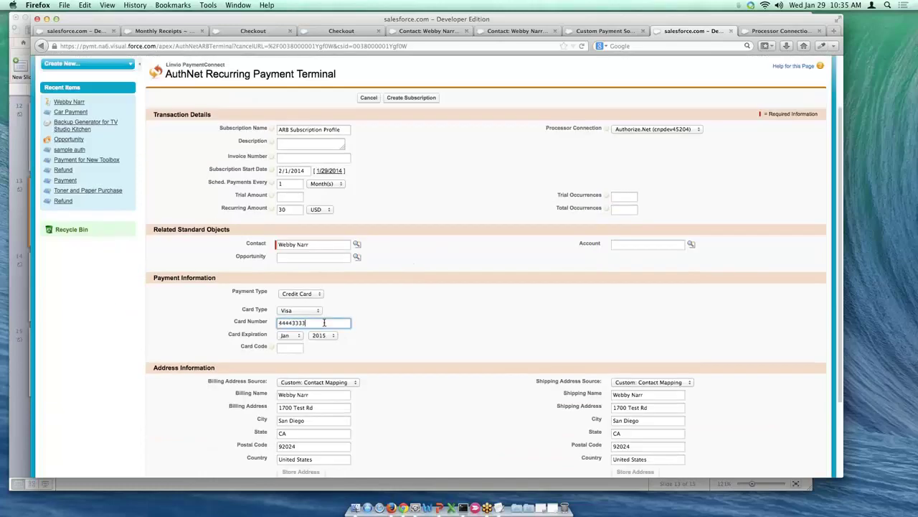
{"action": "left_click", "coordinate": [298, 349]}
{"action": "type", "text": "111"}
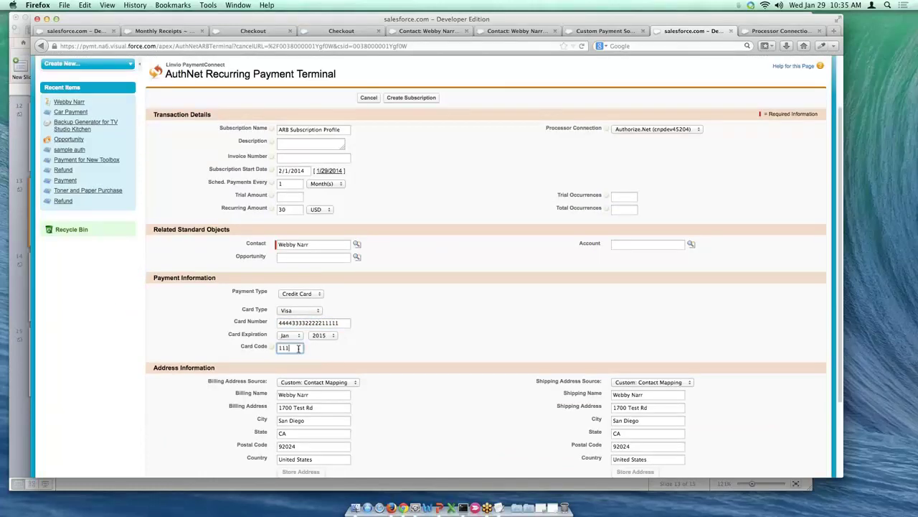
{"action": "left_click", "coordinate": [405, 103]}
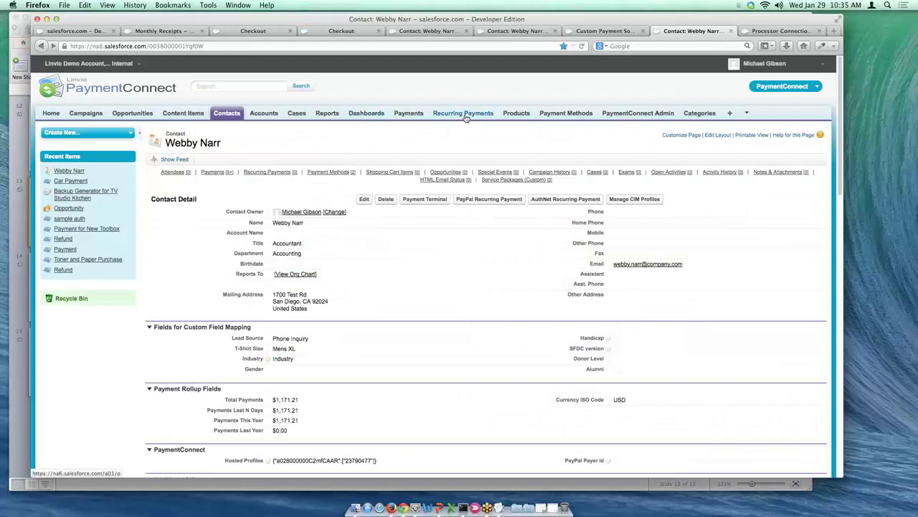
Open "PayPal Recurring Payments Profile" from the recent recurring payments, display its cancellation form and review its setup details.
{"action": "left_click", "coordinate": [467, 116]}
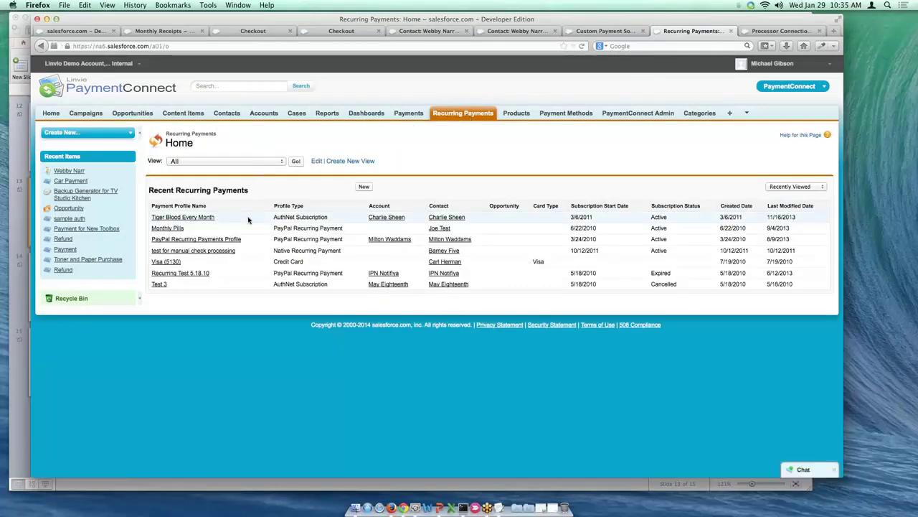
{"action": "left_click", "coordinate": [216, 243]}
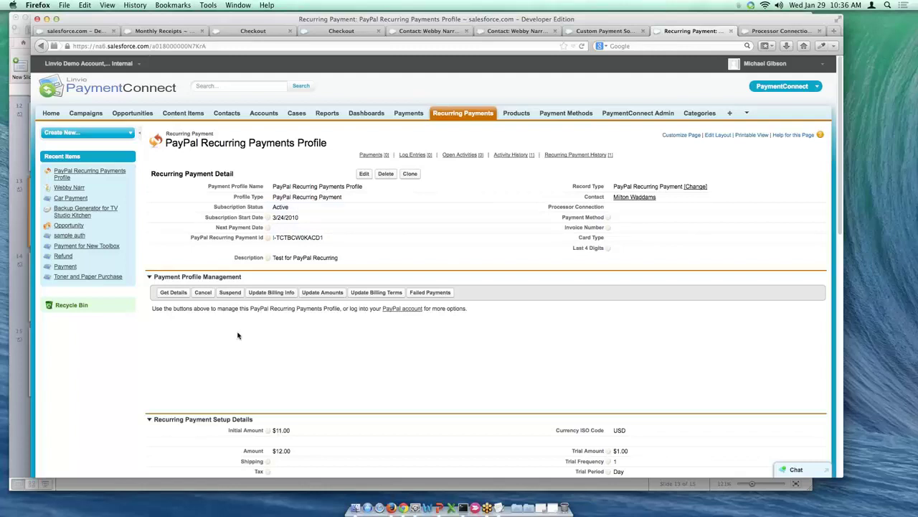
{"action": "left_click", "coordinate": [204, 295]}
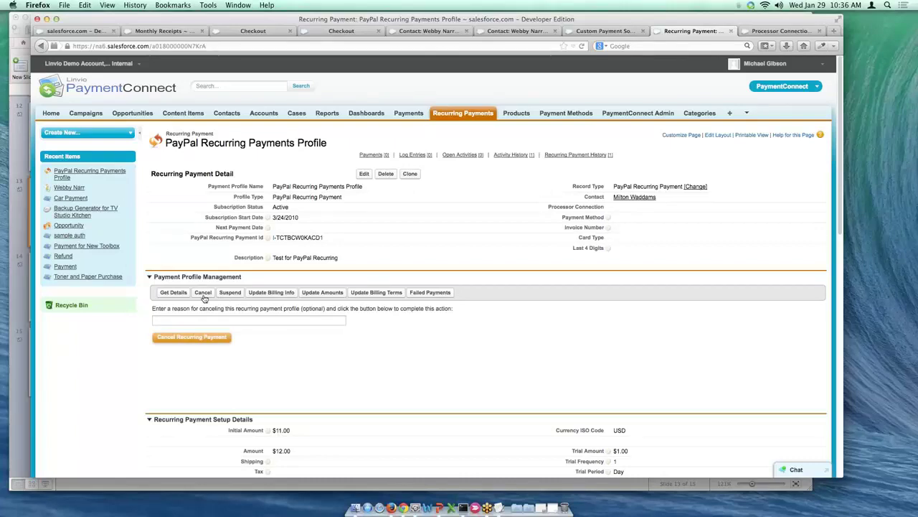
{"action": "scroll", "coordinate": [345, 410], "scroll_direction": "down", "scroll_amount": 3}
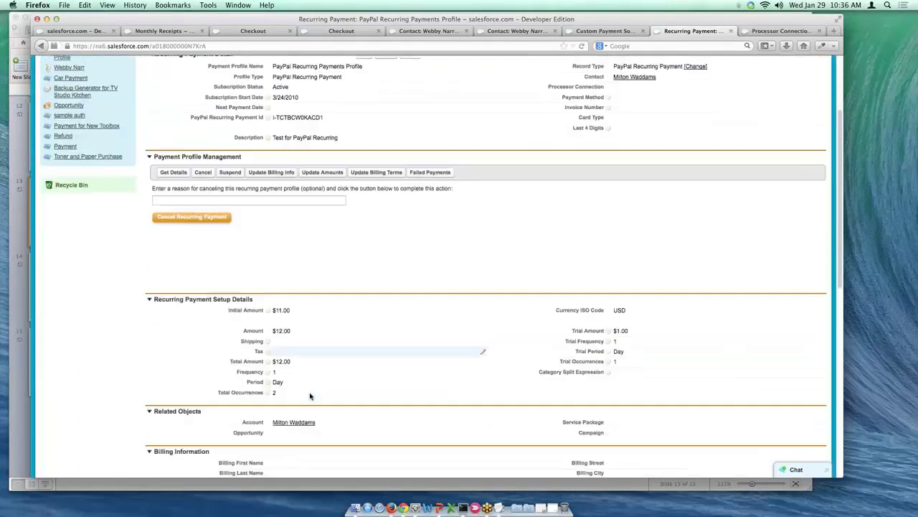
{"action": "scroll", "coordinate": [310, 395], "scroll_direction": "down", "scroll_amount": 3}
{"action": "scroll", "coordinate": [310, 395], "scroll_direction": "up", "scroll_amount": 5}
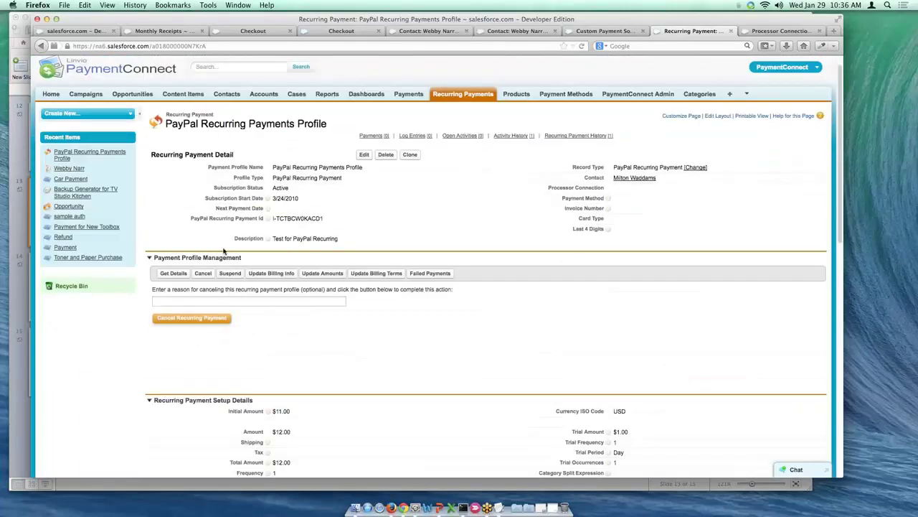
Display the profile's suspend, billing info update and amount update forms to review what can be changed.
{"action": "left_click", "coordinate": [229, 274]}
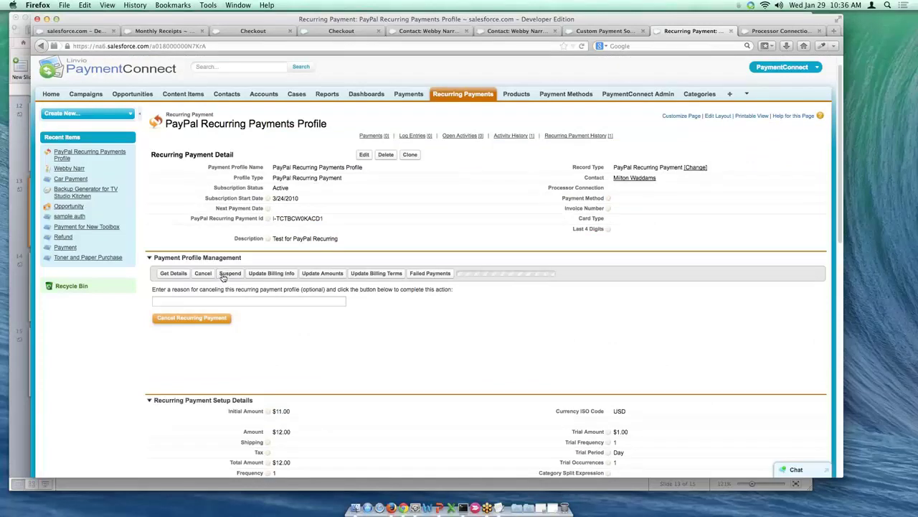
{"action": "left_click", "coordinate": [260, 274]}
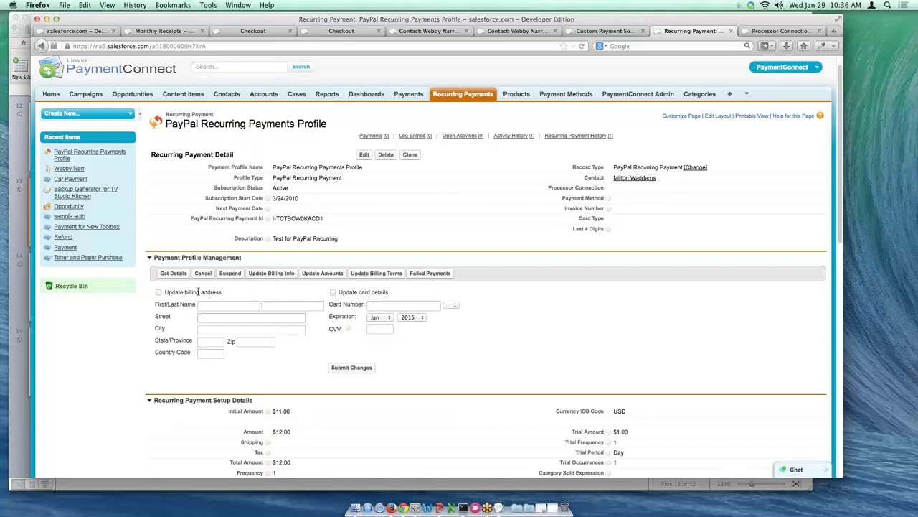
{"action": "left_click", "coordinate": [313, 274]}
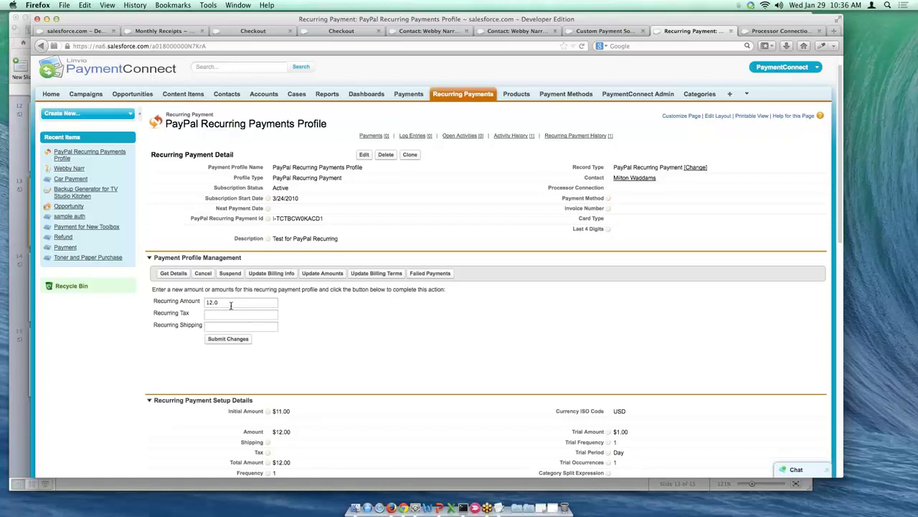
{"action": "scroll", "coordinate": [301, 313], "scroll_direction": "down", "scroll_amount": 4}
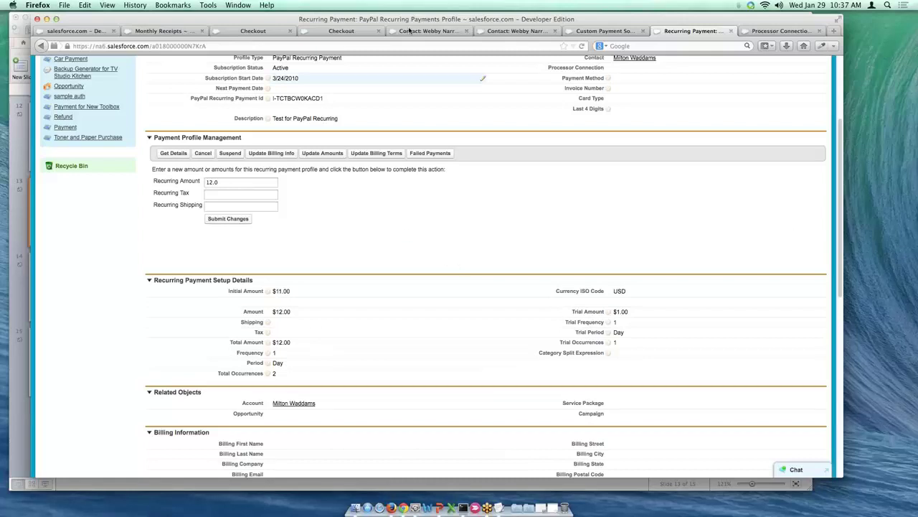
Open the PaymentConnect Settings record from the list of all tabs and bring up the QuickBooks (IIF) export of completed transactions.
{"action": "left_click", "coordinate": [138, 31]}
{"action": "left_click", "coordinate": [228, 31]}
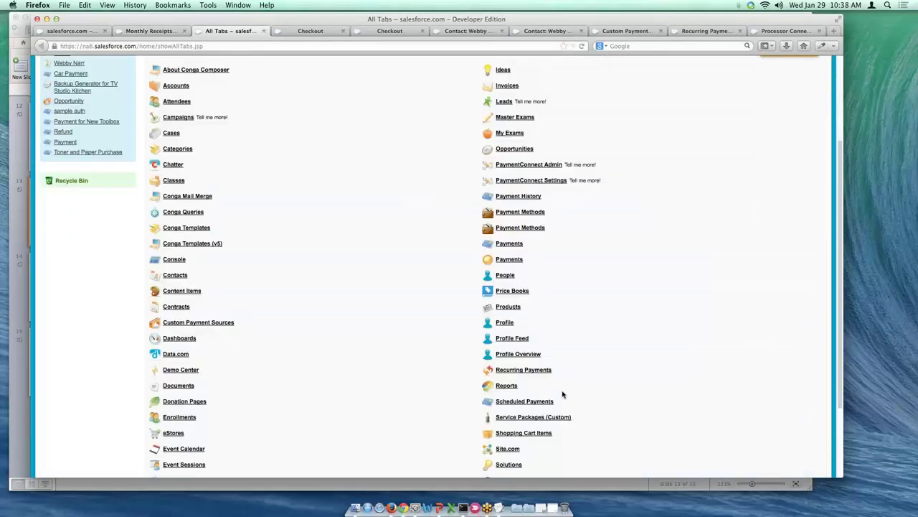
{"action": "left_click", "coordinate": [537, 184]}
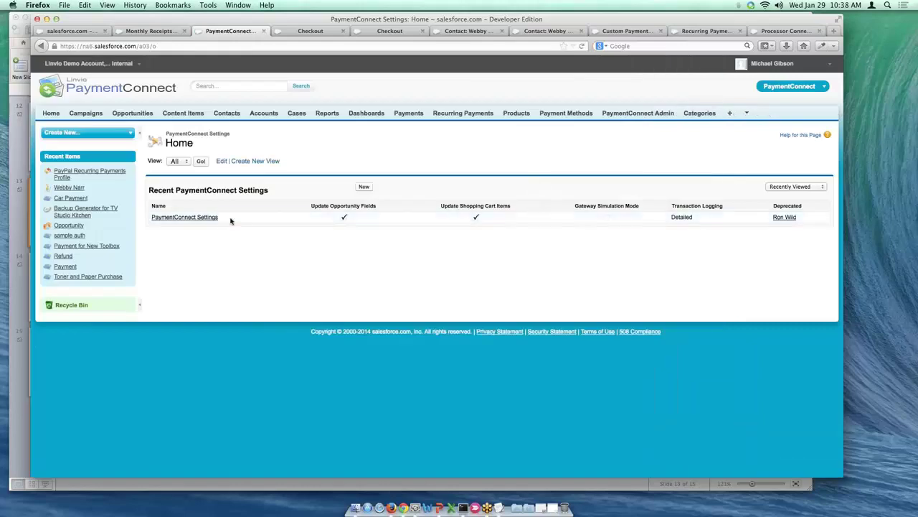
{"action": "left_click", "coordinate": [215, 218]}
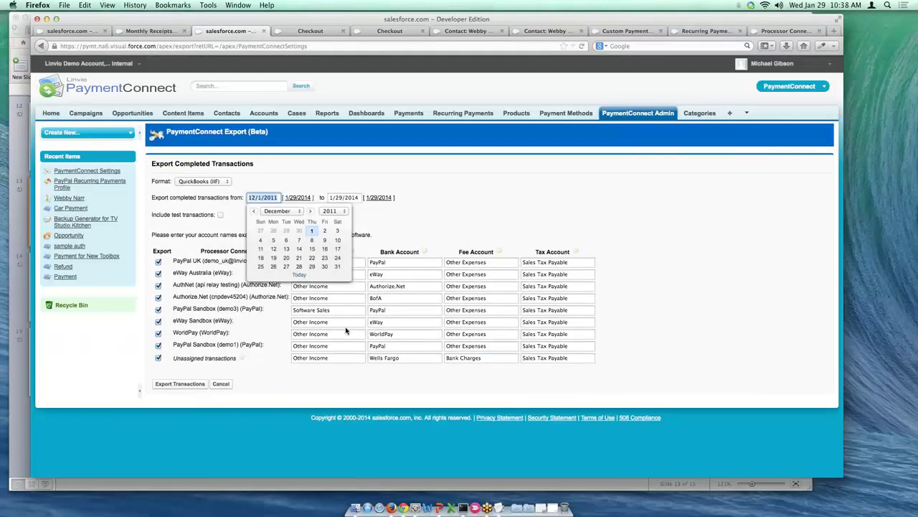
{"action": "left_click", "coordinate": [429, 231]}
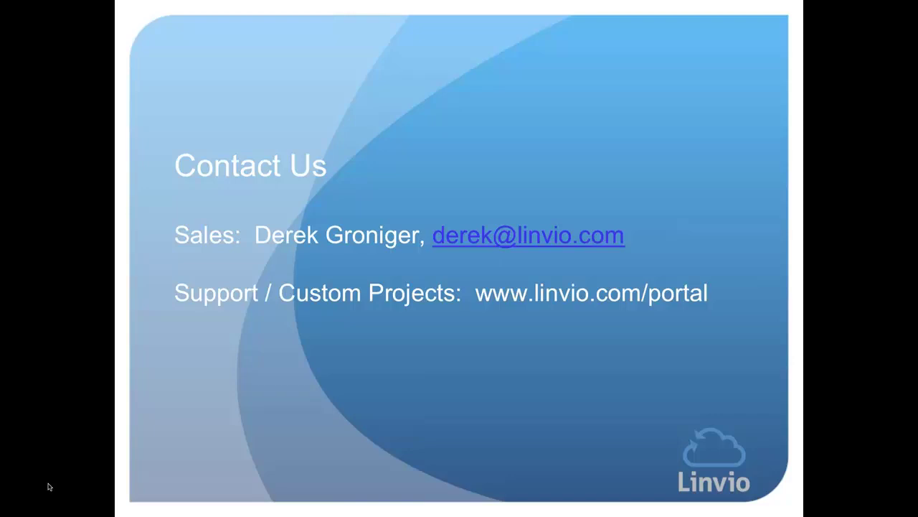
{"action": "key", "text": "Right"}
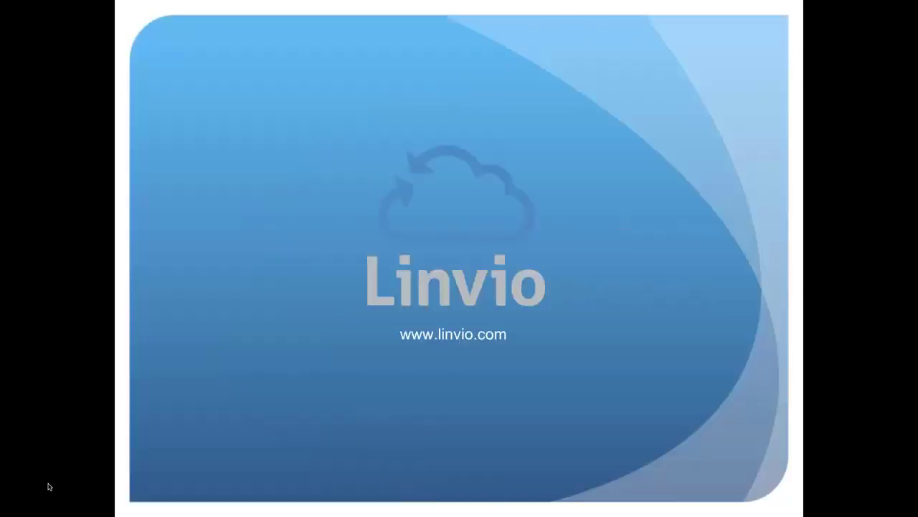